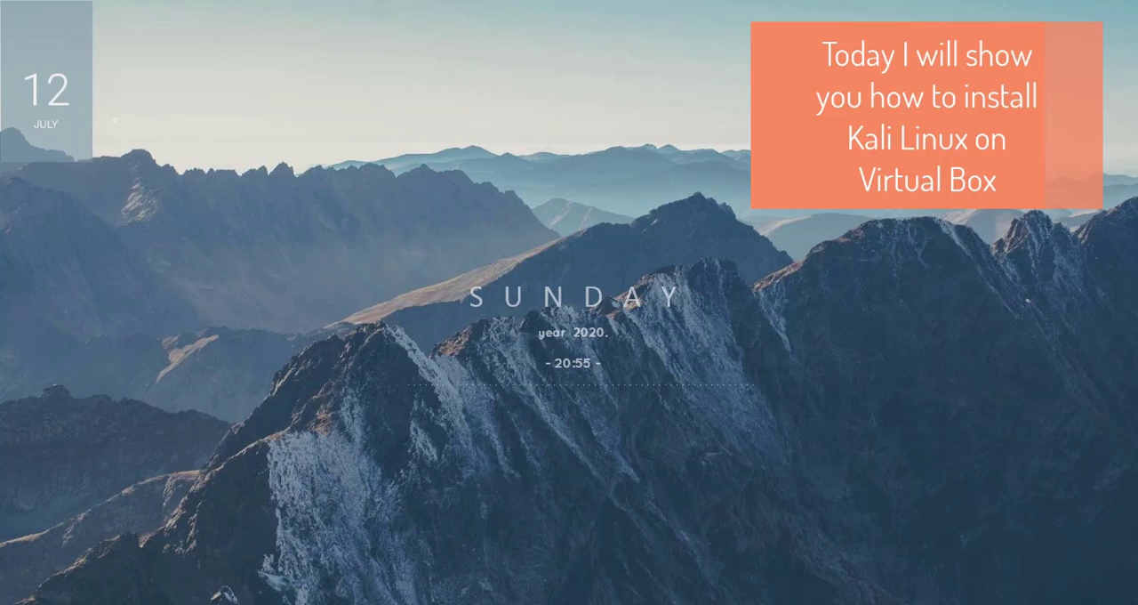
# - Open the VirtualBox downloads page and locate the Windows hosts package under the VirtualBox 6.1.10 platform packages
pyautogui.click(348, 603)
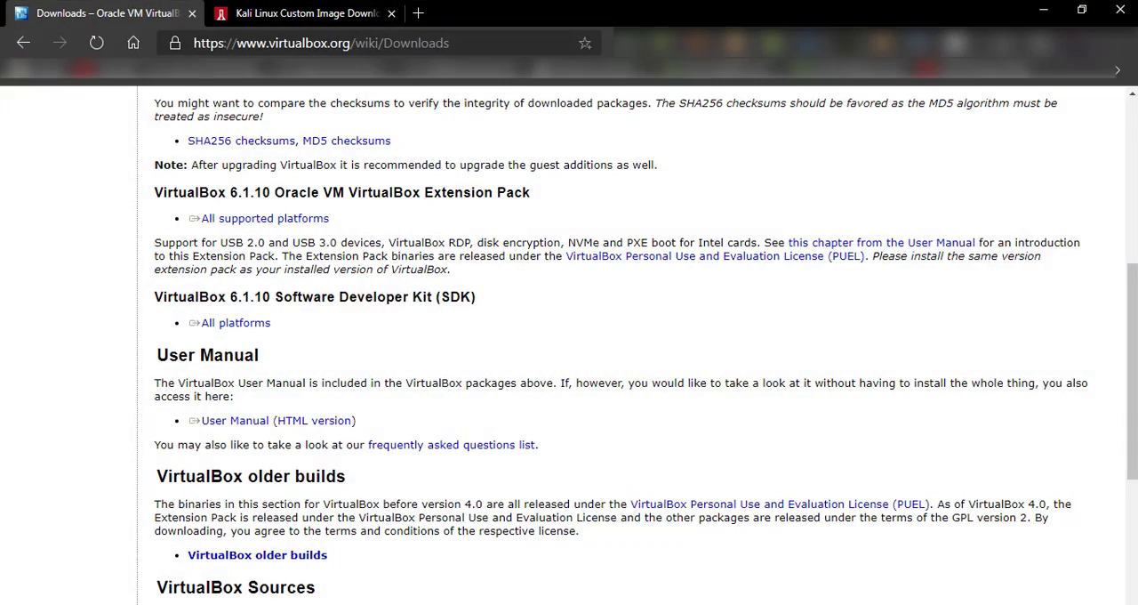
pyautogui.scroll(5, 501, 381)
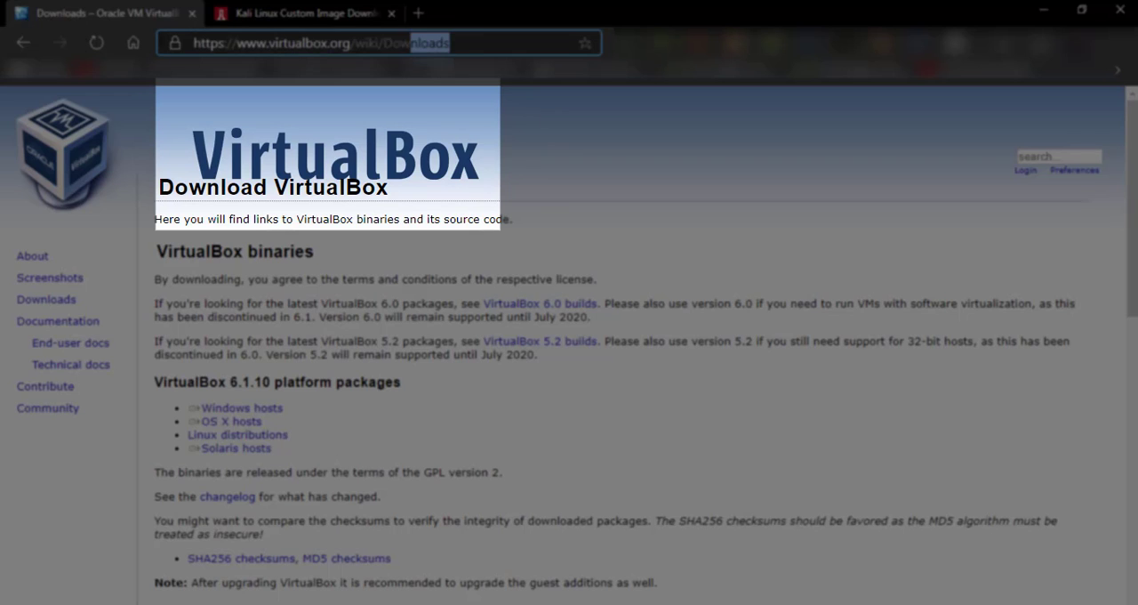
pyautogui.moveTo(294, 411); pyautogui.dragTo(188, 408)
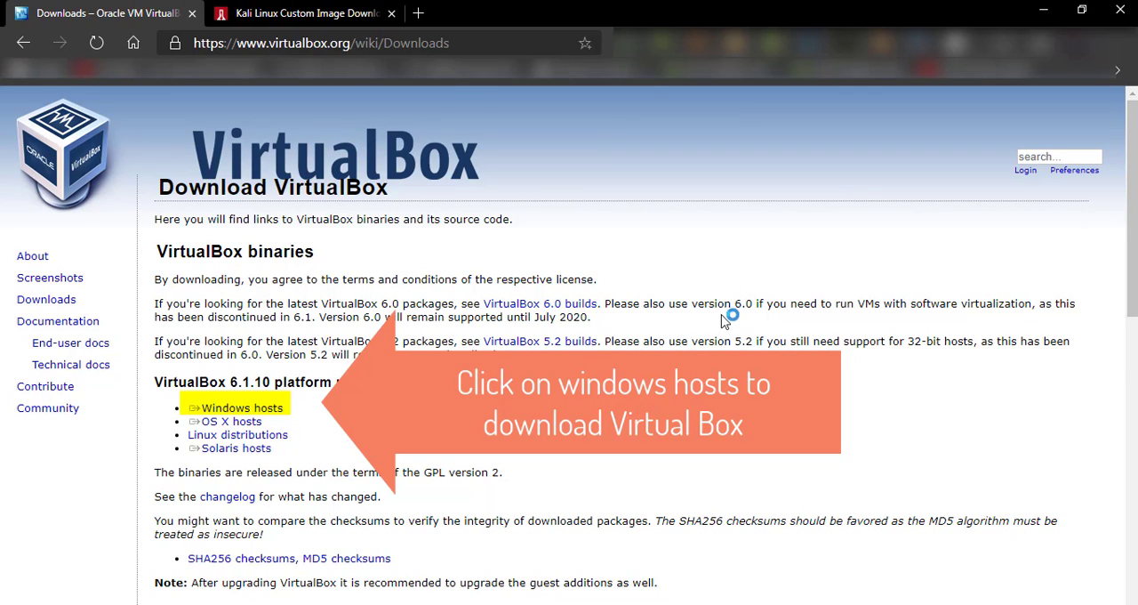
# - View the Offensive Security download page for Kali Linux virtual images and check its web address
pyautogui.click(320, 12)
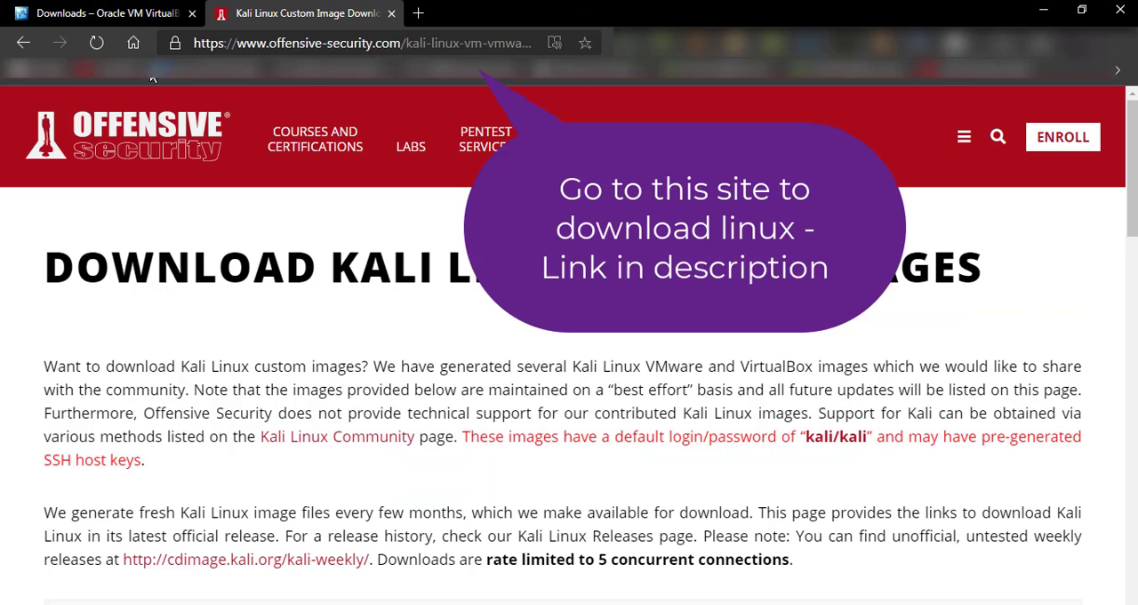
pyautogui.click(356, 33)
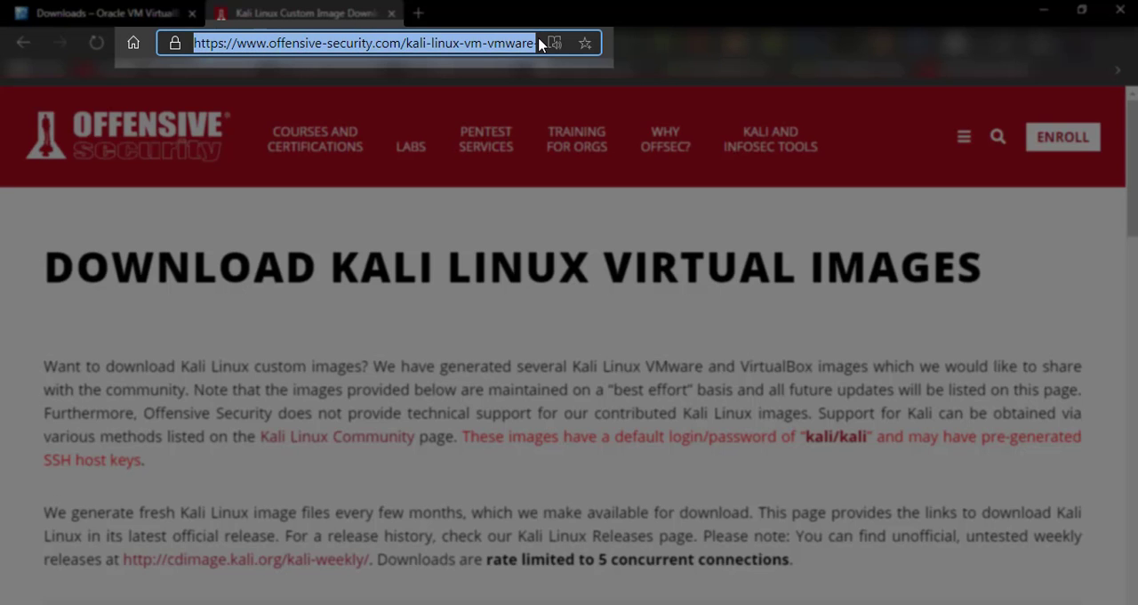
pyautogui.click(490, 45)
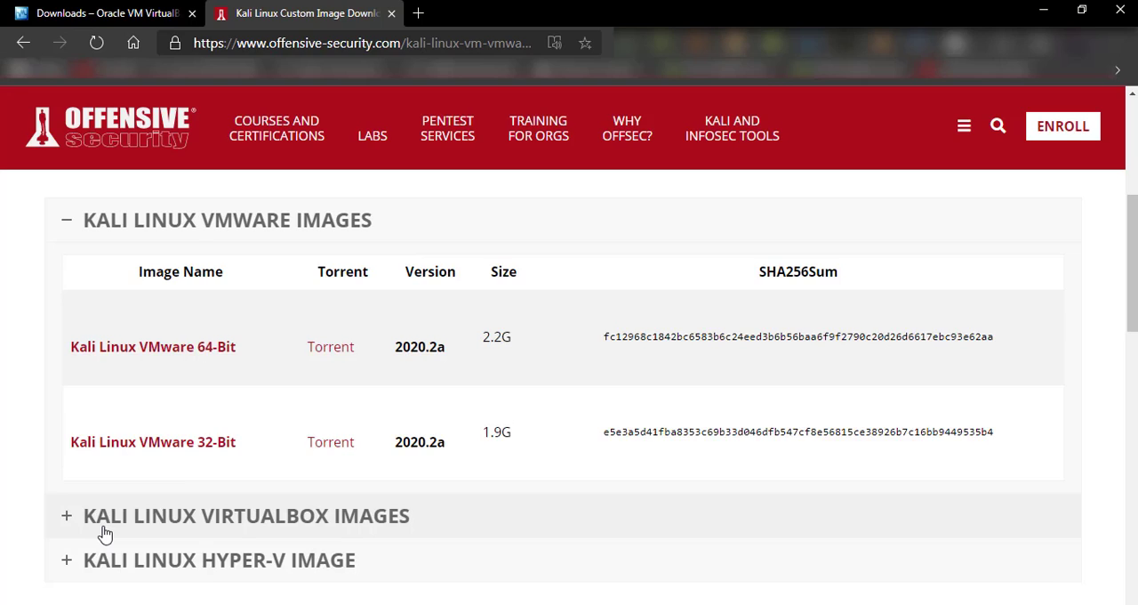
pyautogui.click(102, 520)
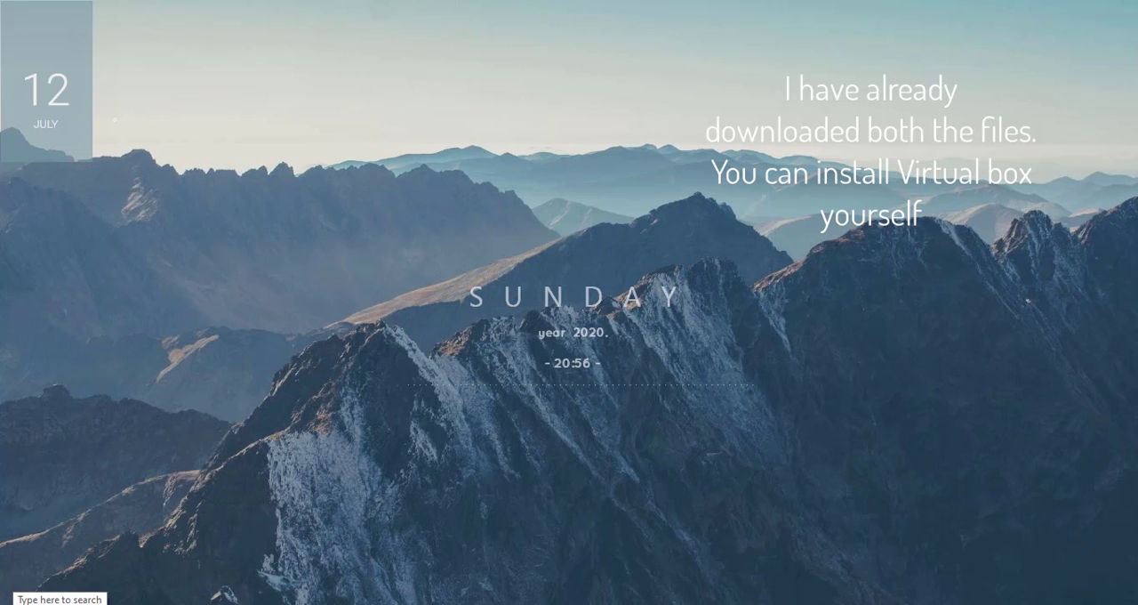
# - Find Oracle VM VirtualBox among the installed programs and launch it
pyautogui.click(80, 598)
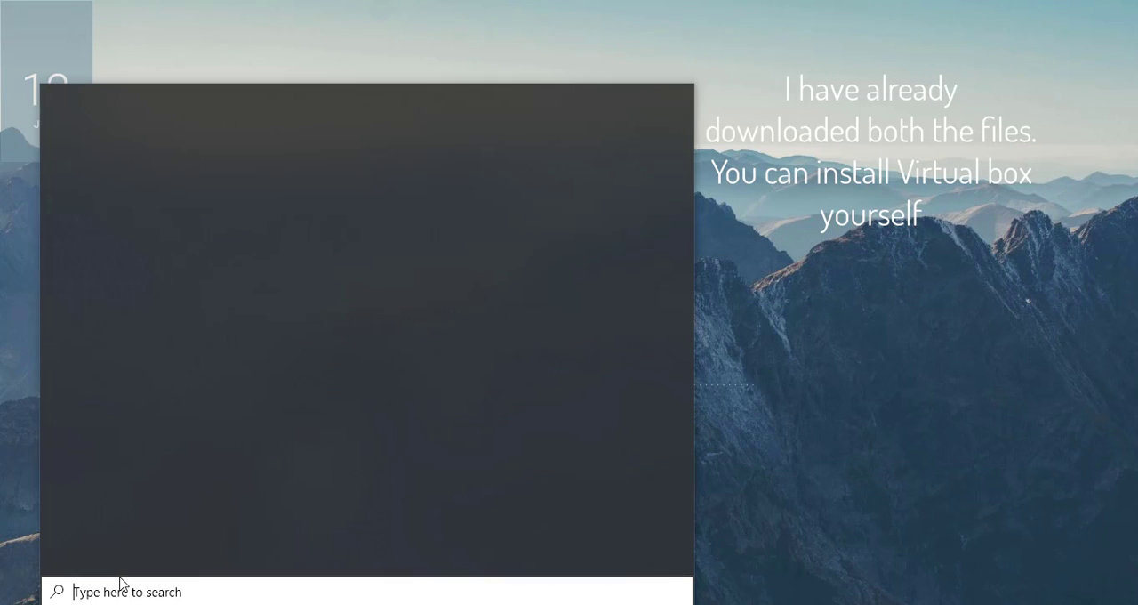
pyautogui.write('or')
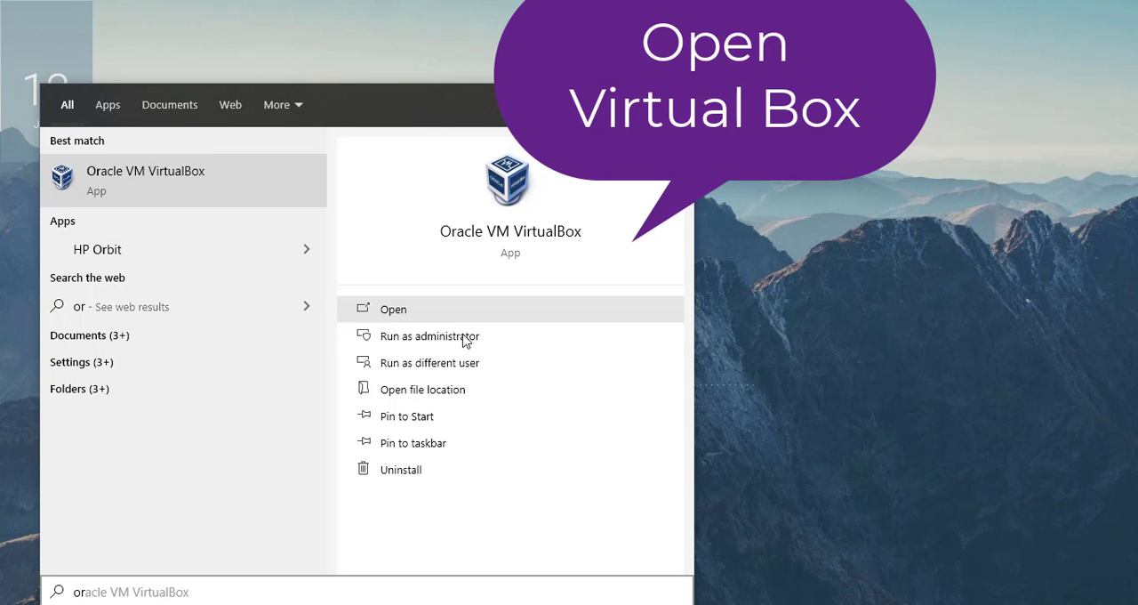
pyautogui.click(510, 249)
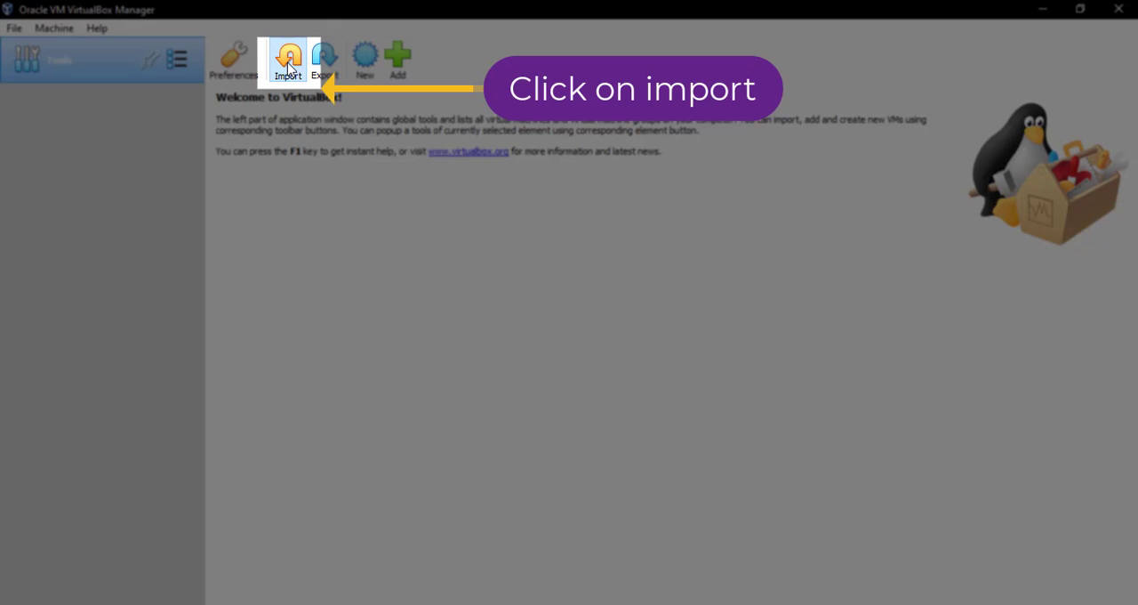
# - Import the appliance file kali-linux-2020.1-vbox-amd64.ova from the local file system
pyautogui.click(289, 67)
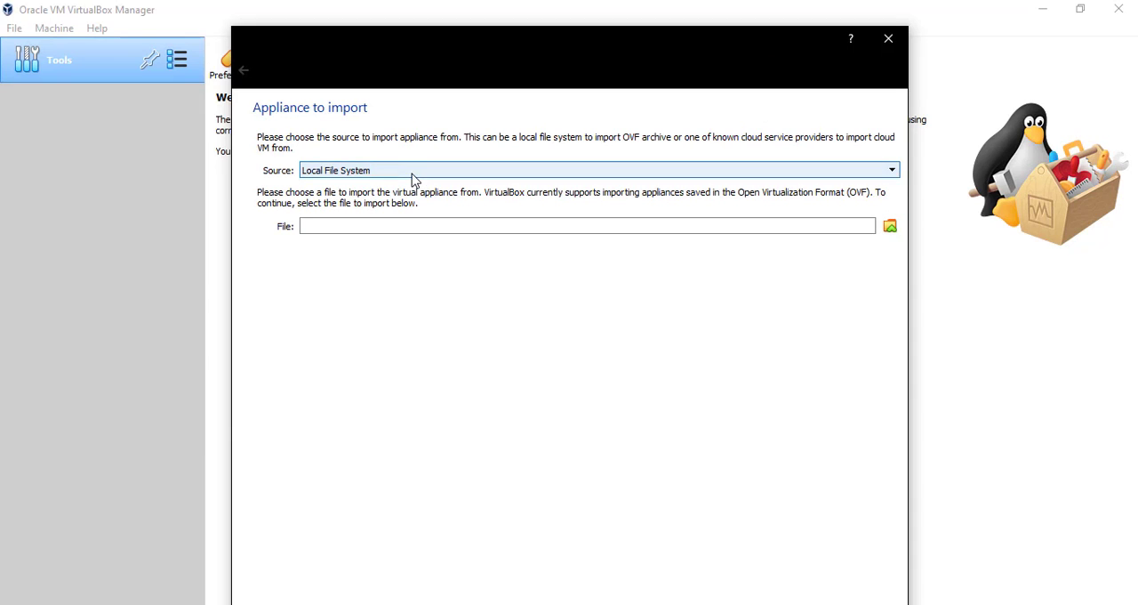
pyautogui.click(412, 174)
pyautogui.click(423, 184)
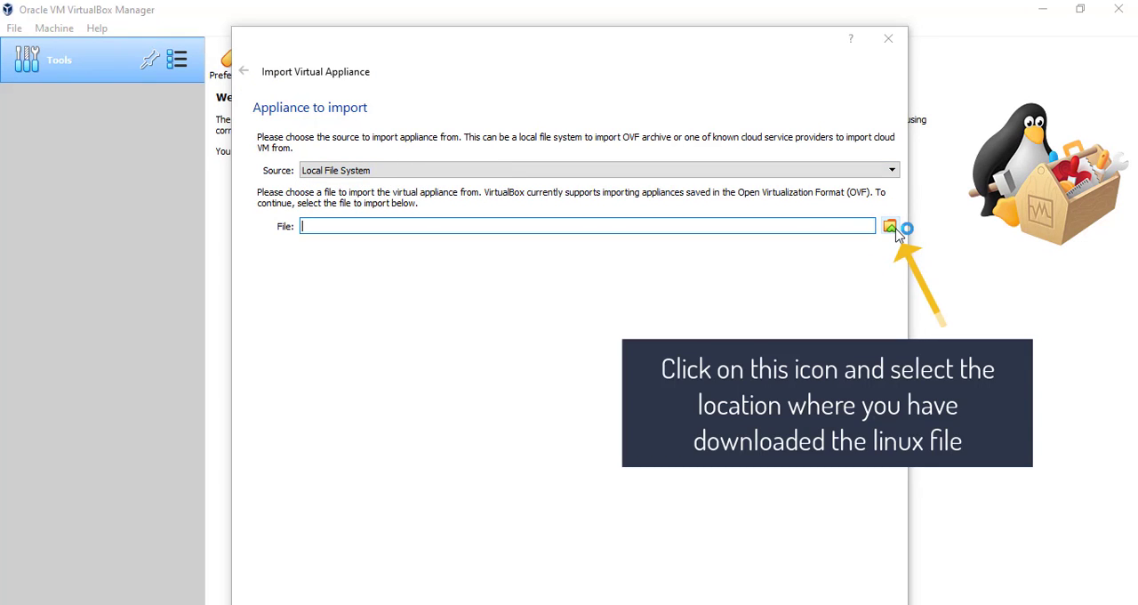
pyautogui.click(893, 229)
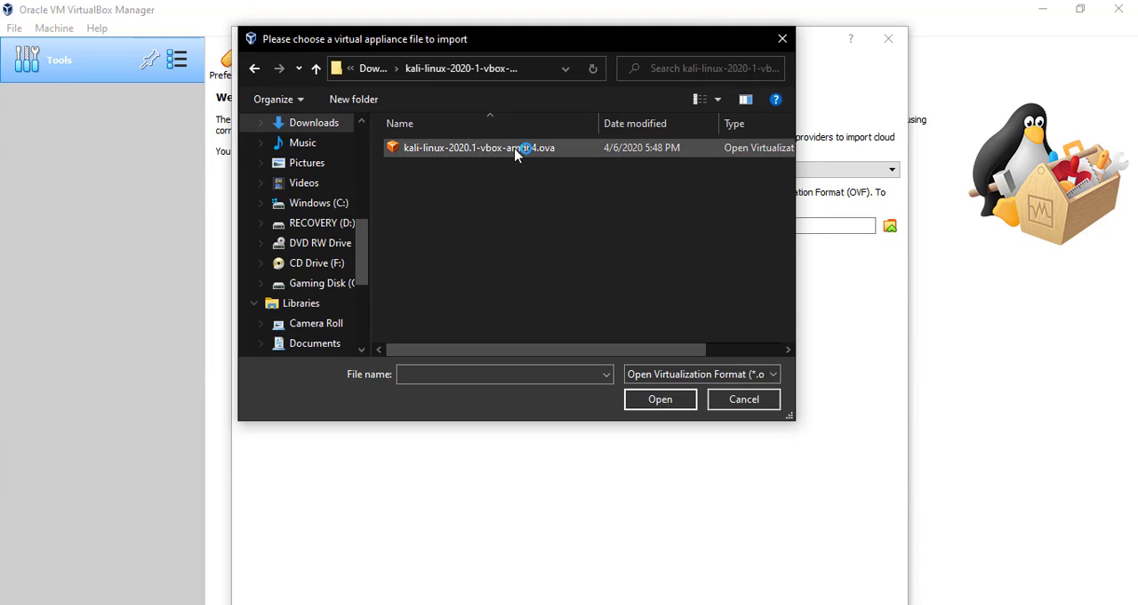
pyautogui.click(531, 148)
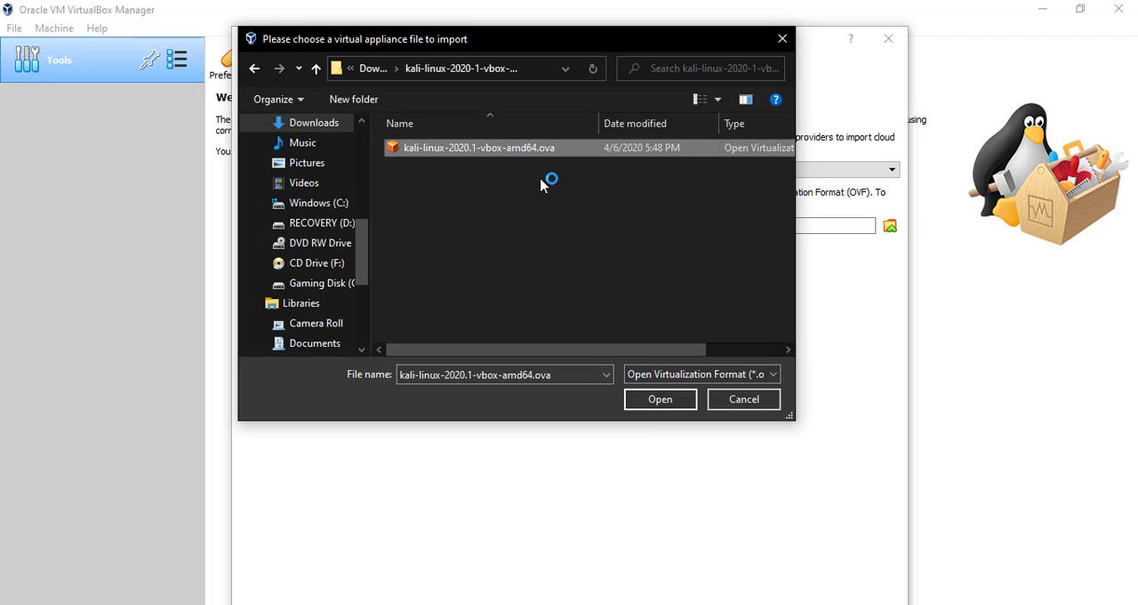
pyautogui.click(657, 405)
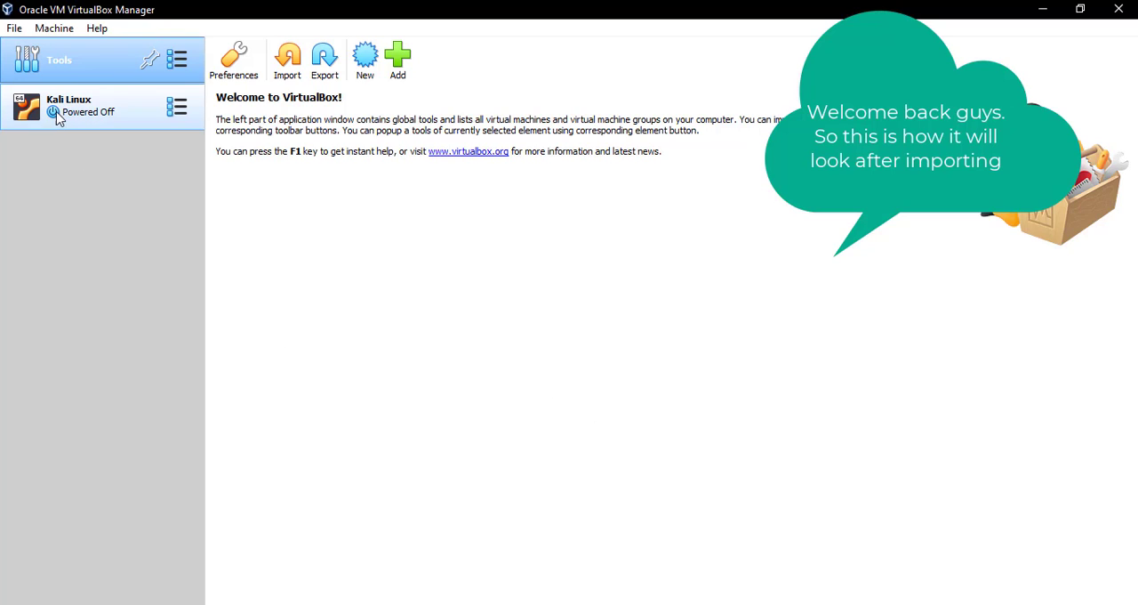
# - Open the settings of the imported virtual machine and enter Kali Linux as its name
pyautogui.click(126, 113)
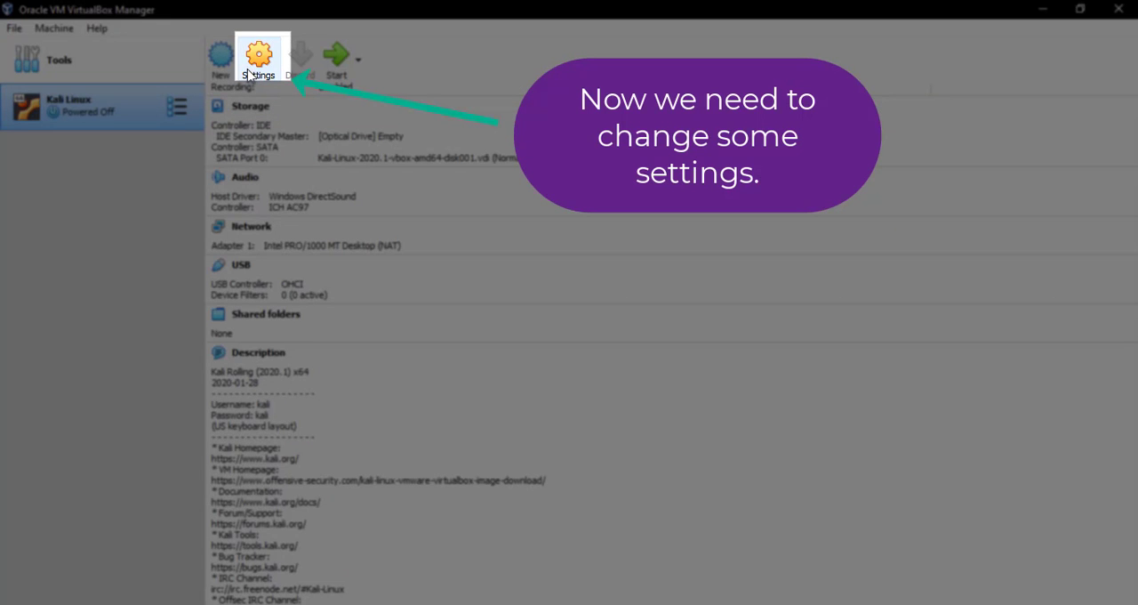
pyautogui.click(248, 75)
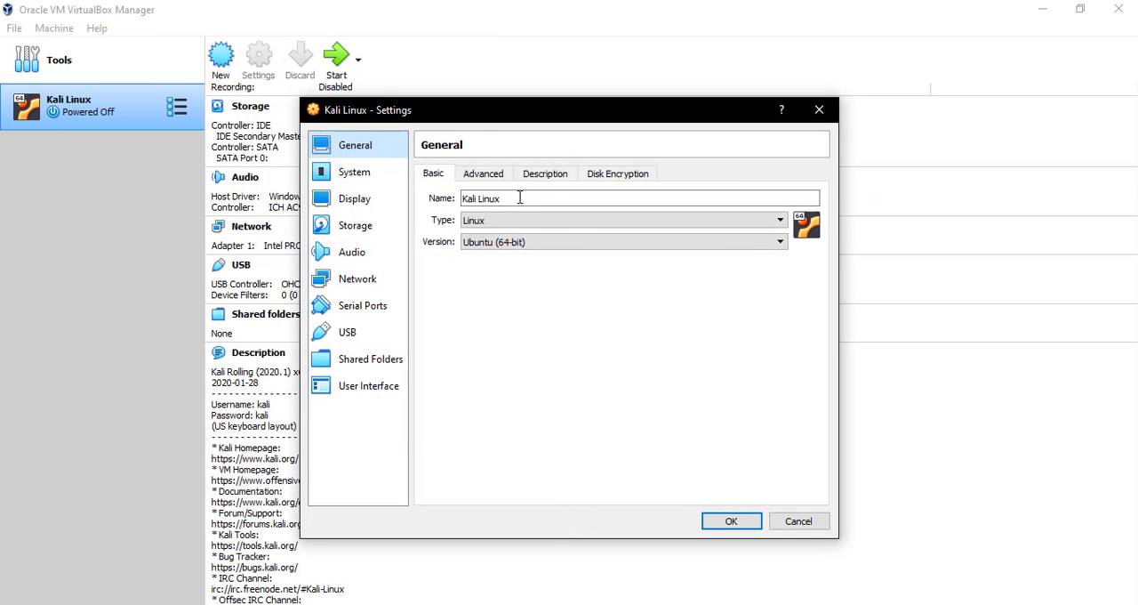
pyautogui.click(520, 197)
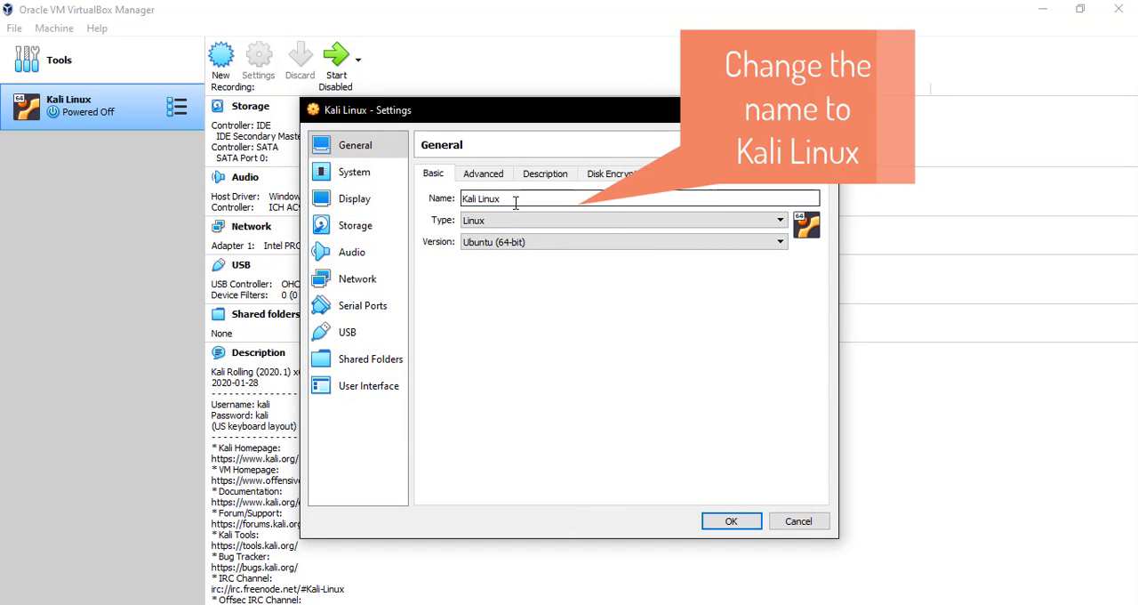
pyautogui.moveTo(516, 201); pyautogui.dragTo(446, 203)
pyautogui.click(506, 199)
pyautogui.press('BackSpace')
pyautogui.press('BackSpace')
pyautogui.press('BackSpace')
pyautogui.press('BackSpace')
pyautogui.press('BackSpace')
pyautogui.press('BackSpace')
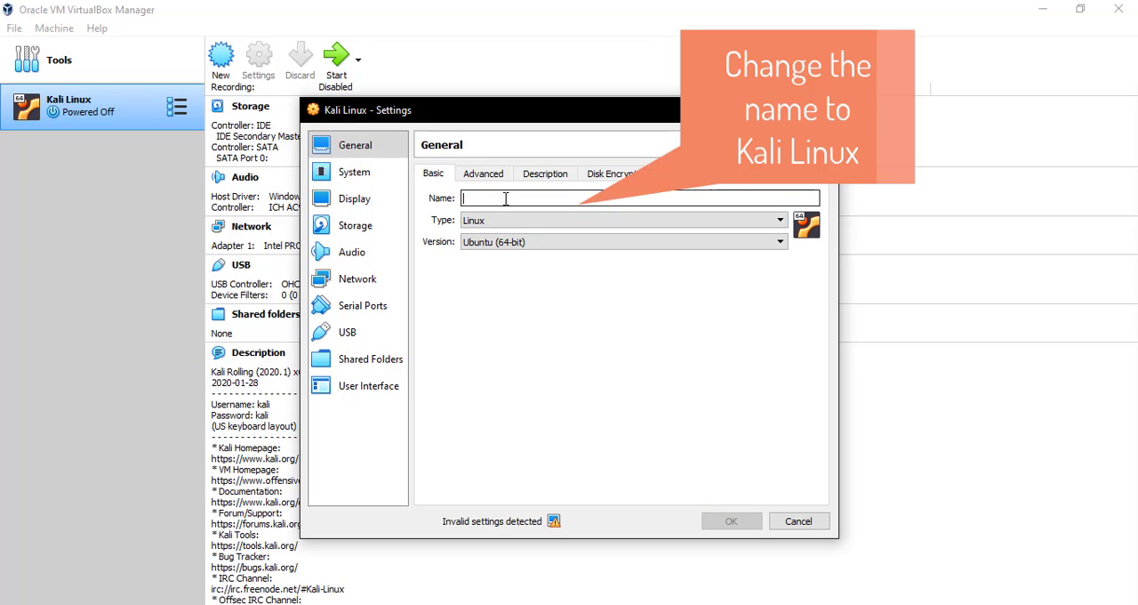
pyautogui.write('Kali Linux')
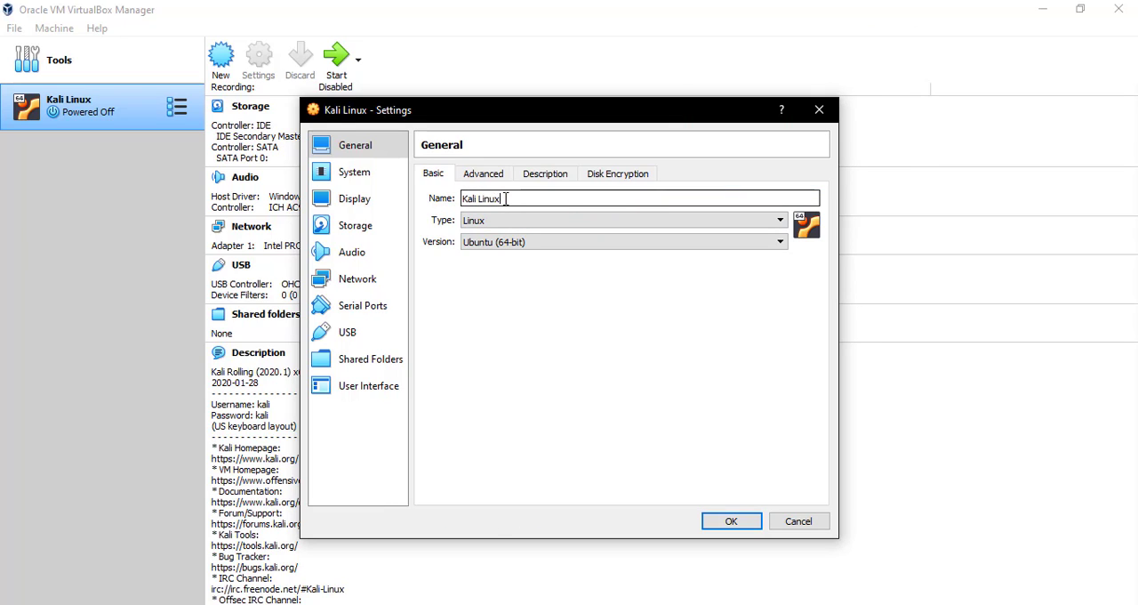
# - Set the virtual machine's operating system type to Linux and its version to Ubuntu (64-bit)
pyautogui.click(514, 220)
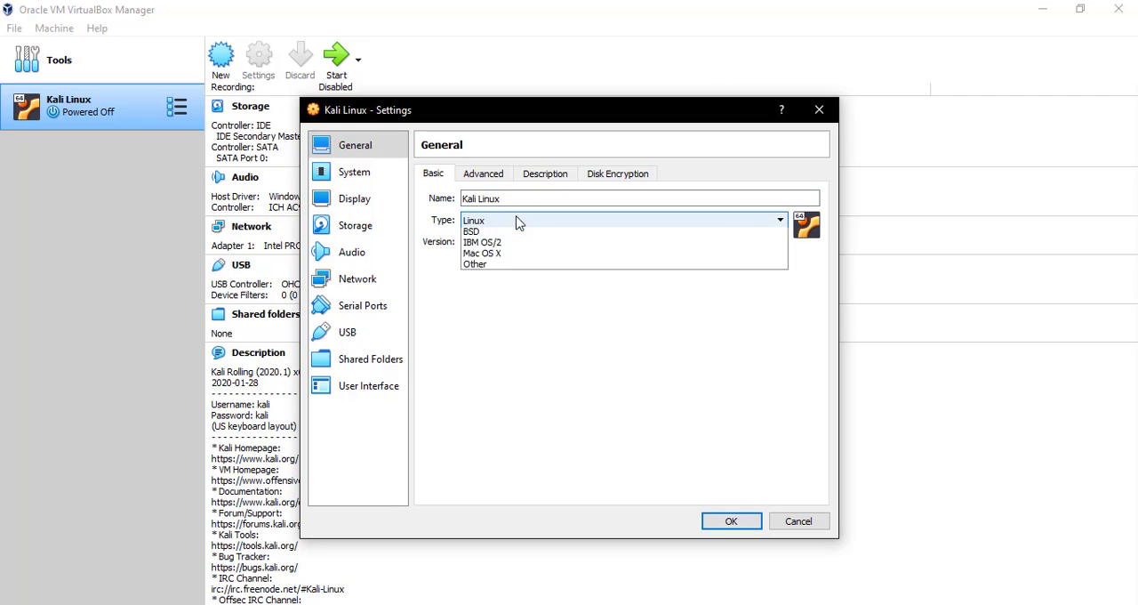
pyautogui.click(516, 224)
pyautogui.click(515, 242)
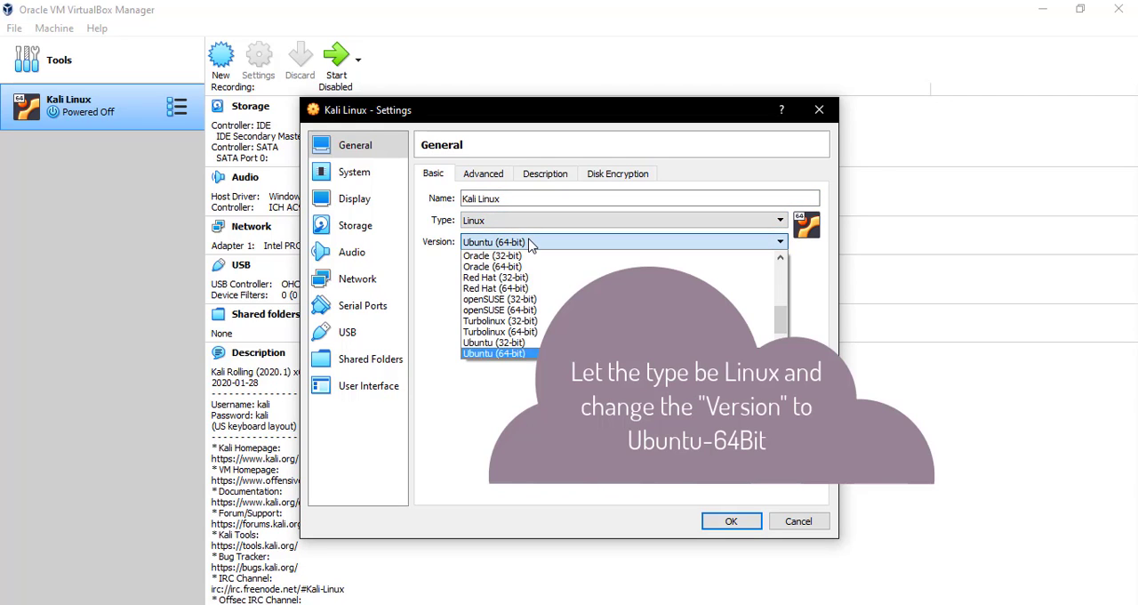
pyautogui.scroll(2, 536, 305)
pyautogui.scroll(-3, 536, 305)
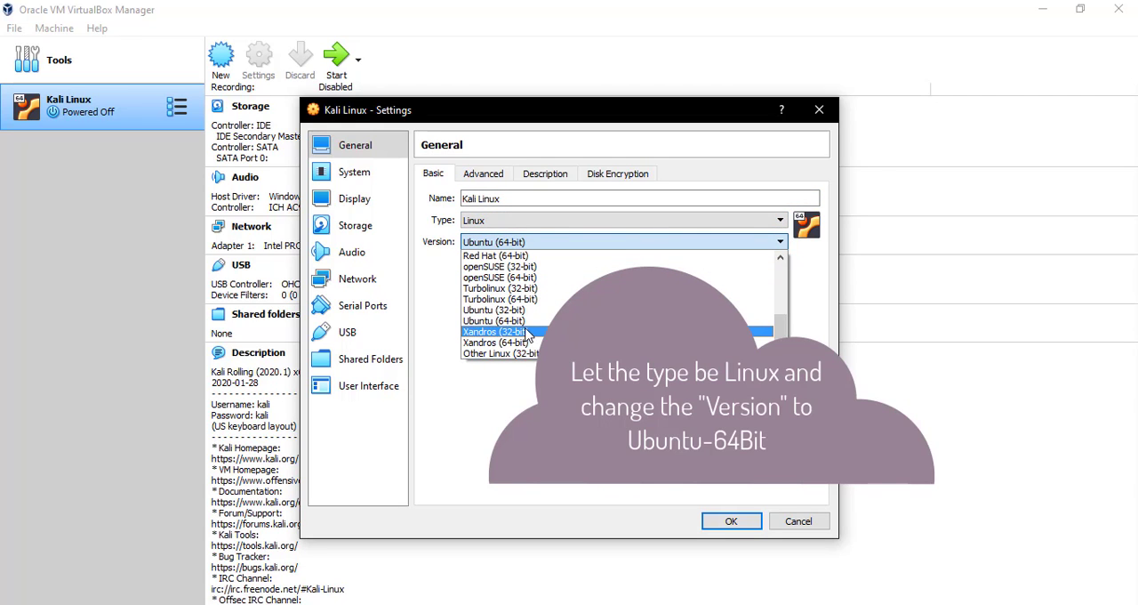
pyautogui.click(526, 329)
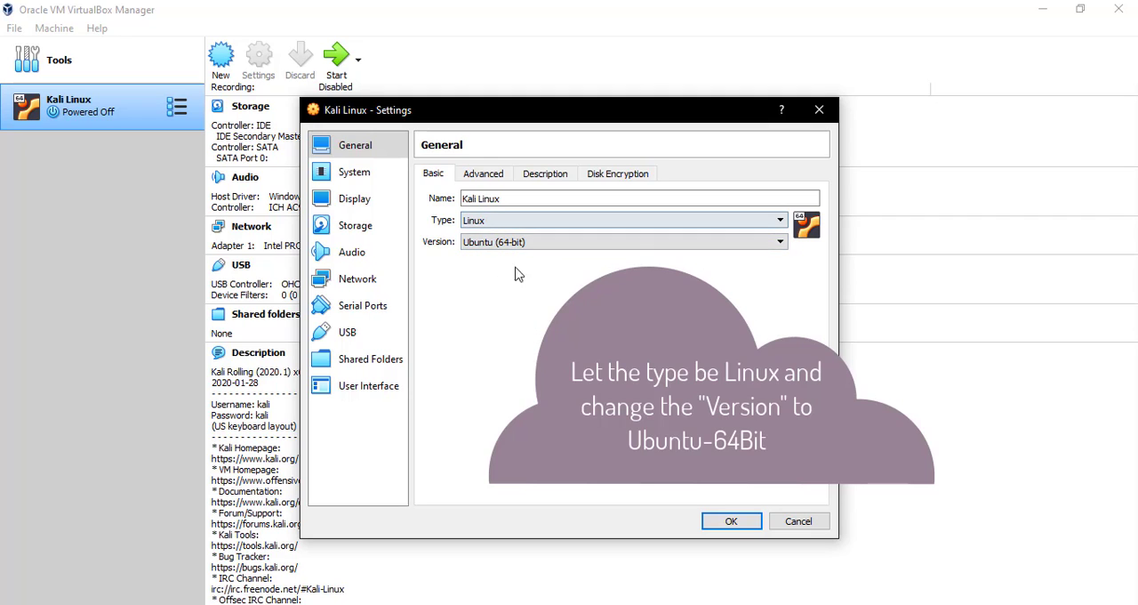
# - Set both Shared Clipboard and Drag'n'Drop to Bidirectional in the machine's advanced general settings
pyautogui.click(483, 174)
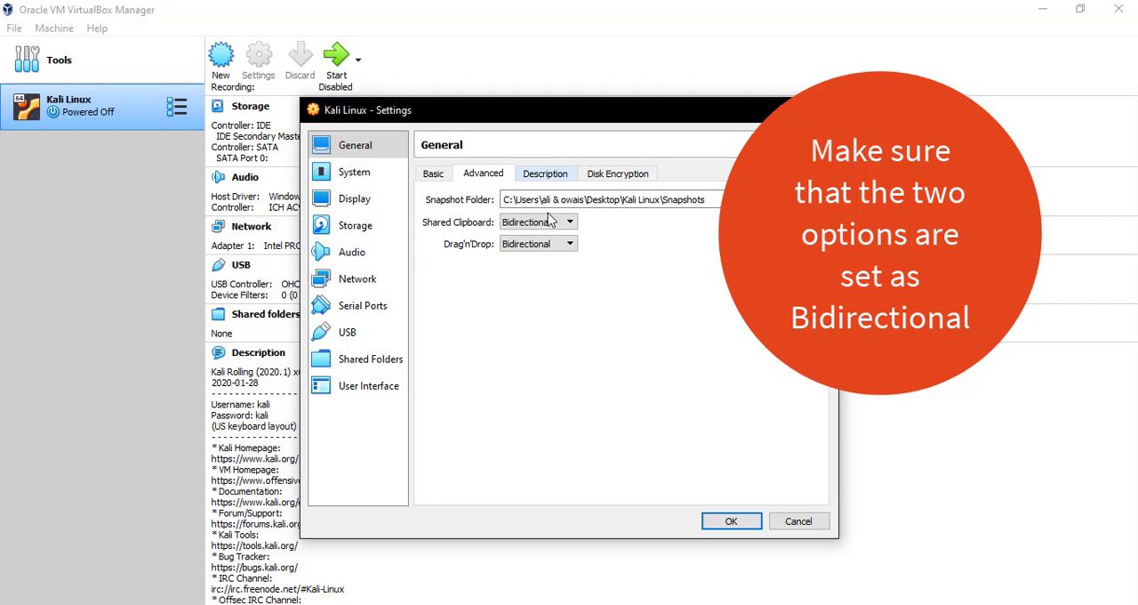
pyautogui.click(553, 224)
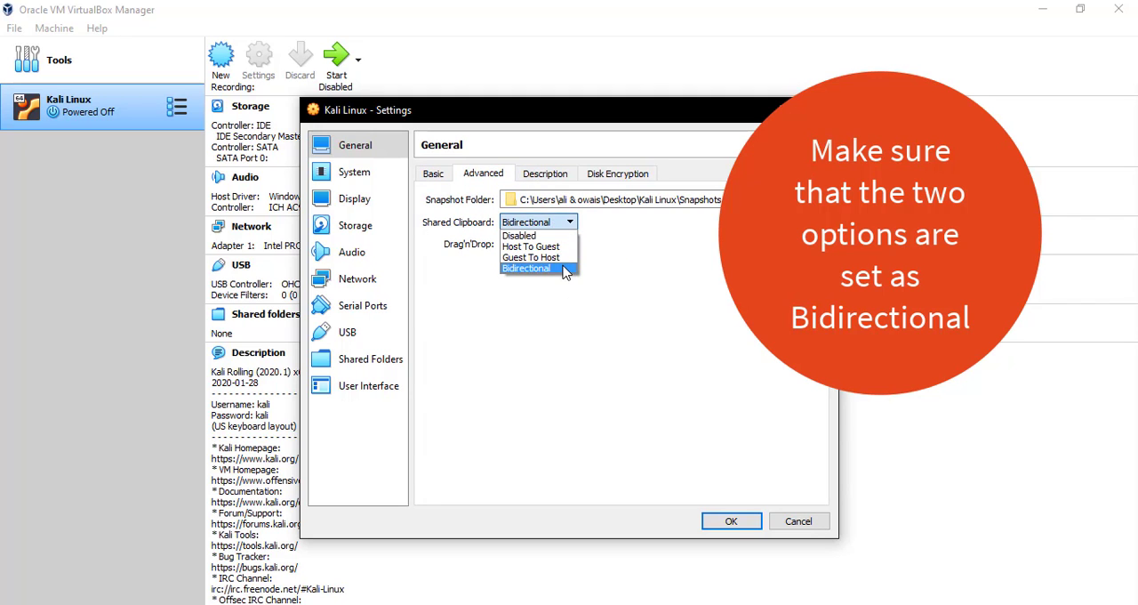
pyautogui.click(565, 268)
pyautogui.click(557, 244)
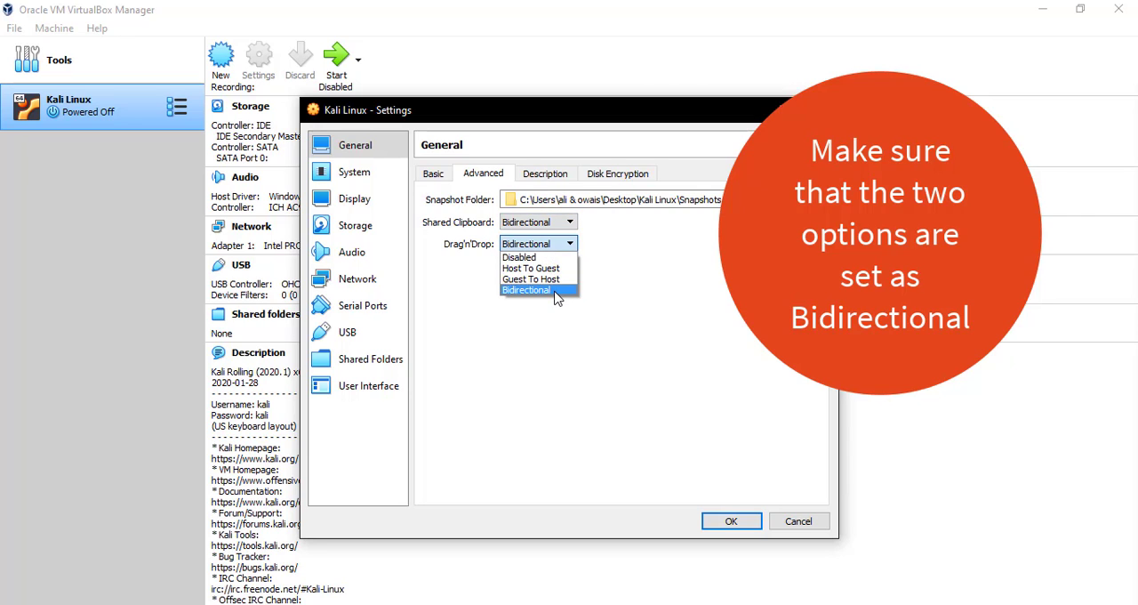
pyautogui.click(555, 291)
pyautogui.click(541, 175)
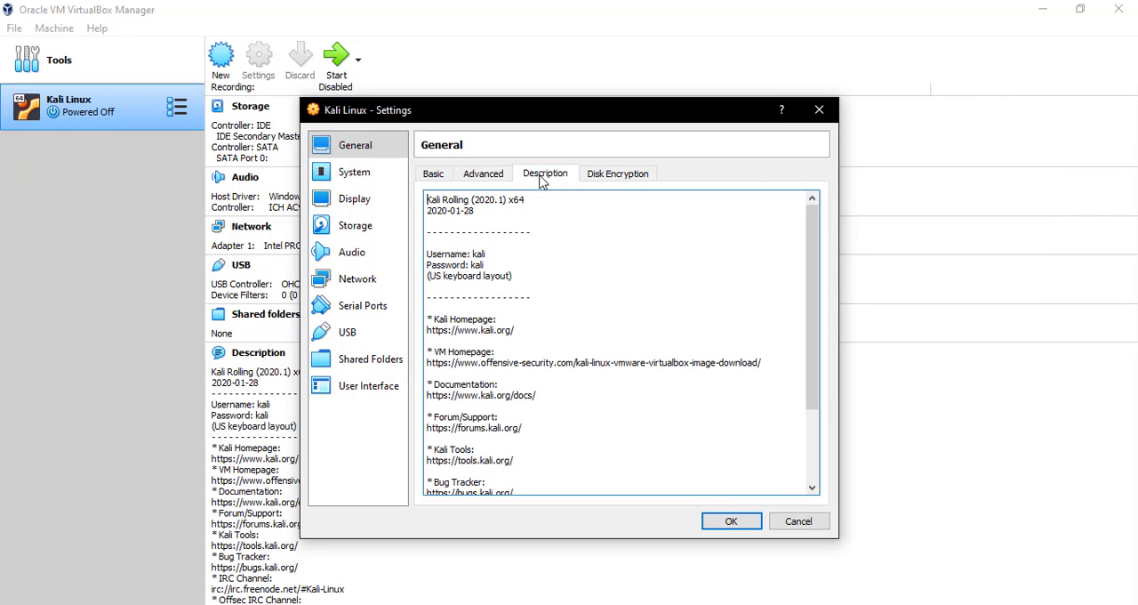
pyautogui.click(605, 177)
# - Set the machine's base memory to 512 MB and keep only Hard Disk and Optical enabled in the boot order
pyautogui.click(388, 183)
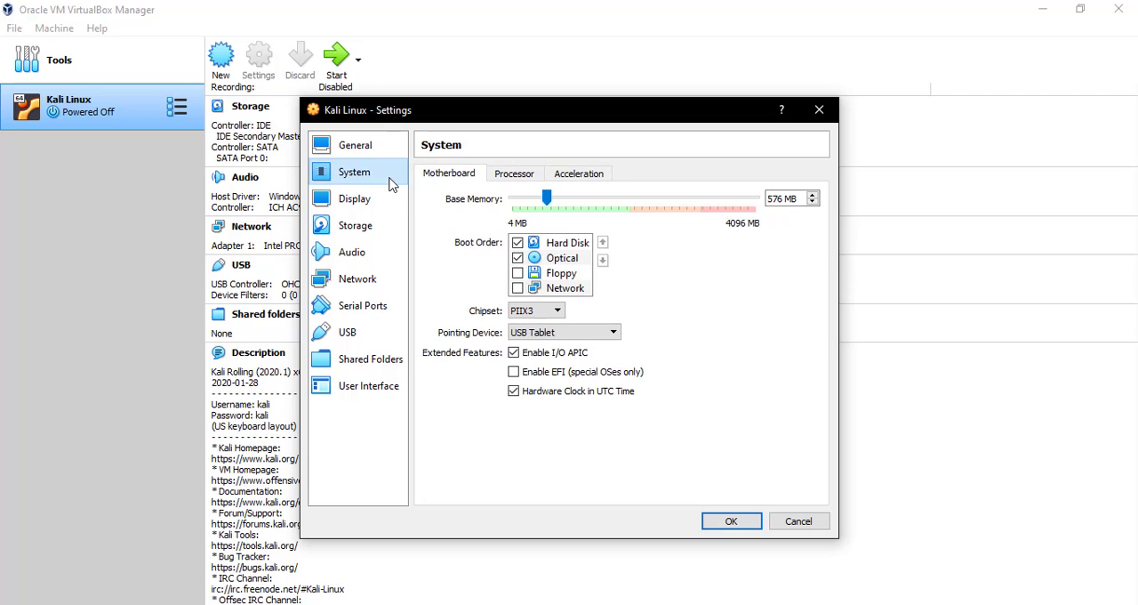
pyautogui.moveTo(549, 199)
pyautogui.mouseDown()
pyautogui.moveTo(637, 201)
pyautogui.moveTo(542, 199)
pyautogui.mouseUp()
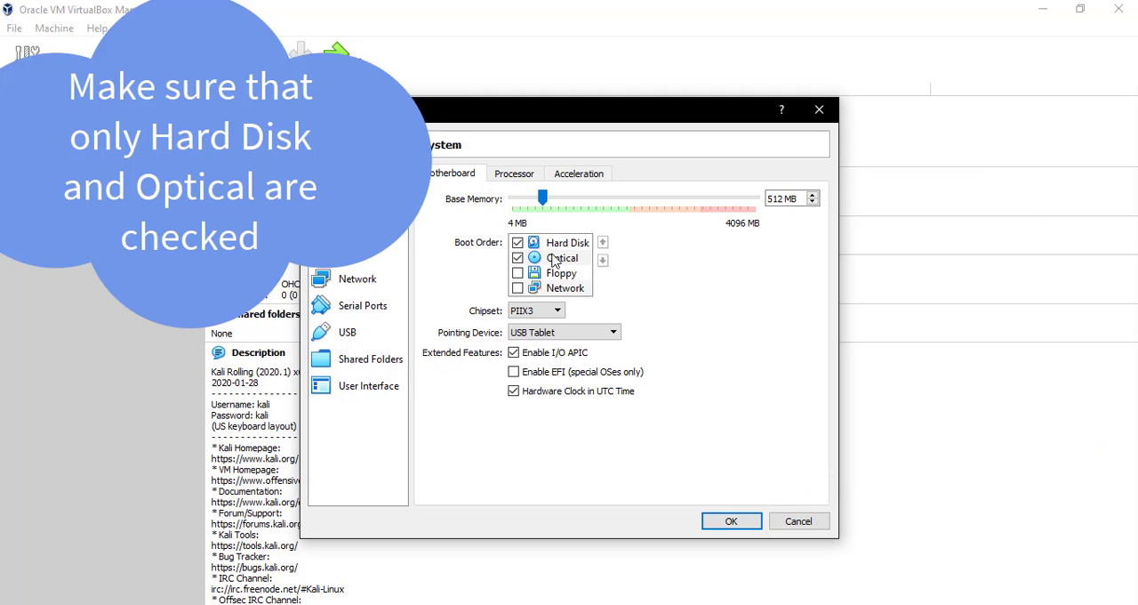
pyautogui.click(518, 259)
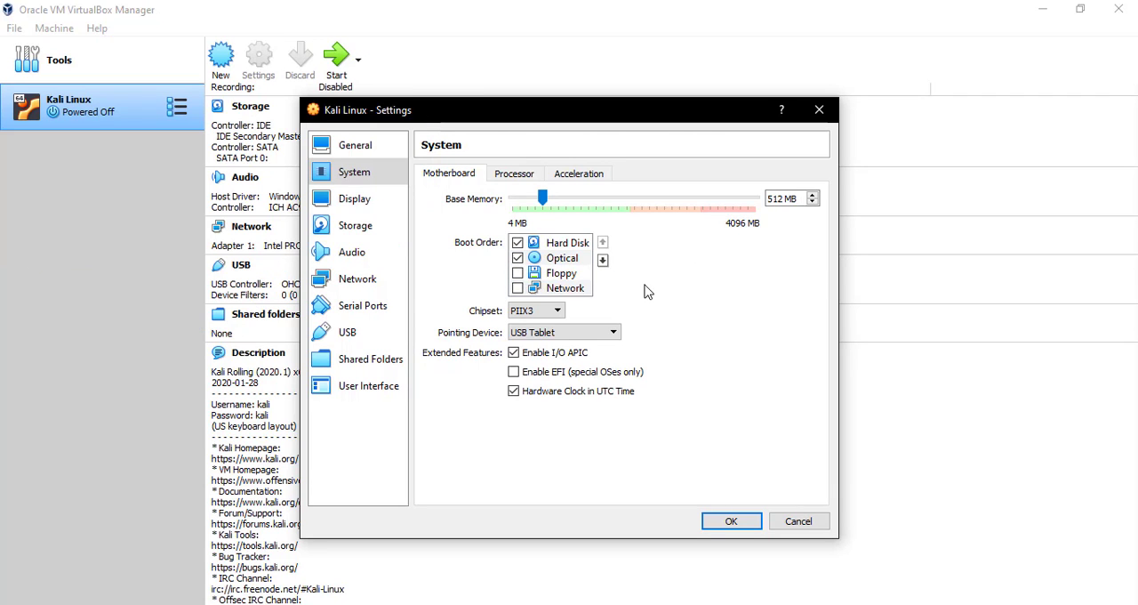
# - Review the processor and acceleration settings, and the screen, remote display and recording options
pyautogui.click(521, 178)
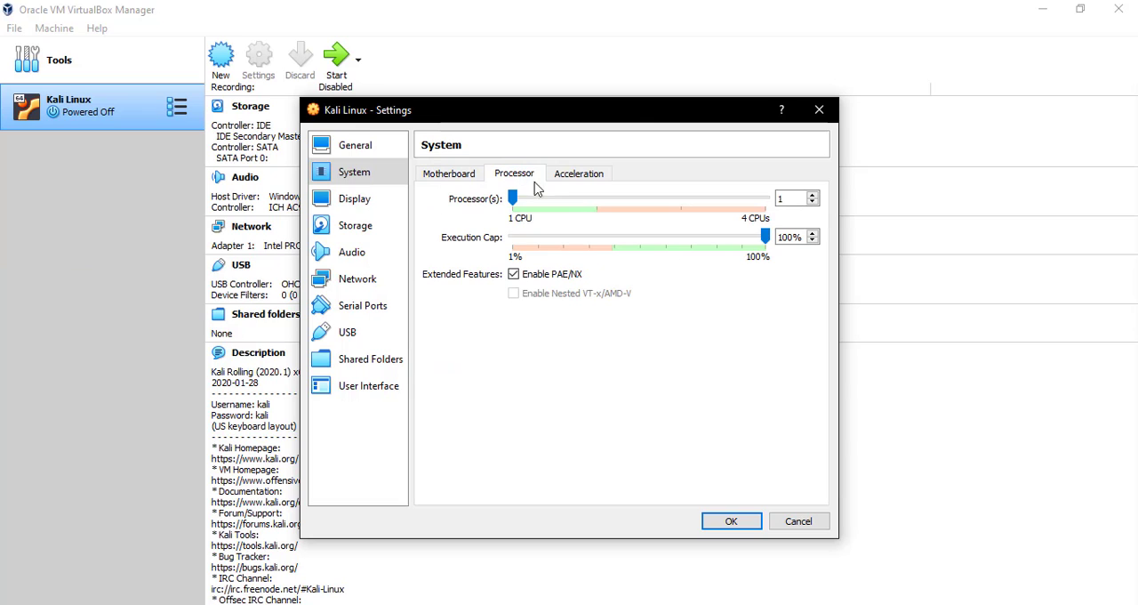
pyautogui.click(569, 175)
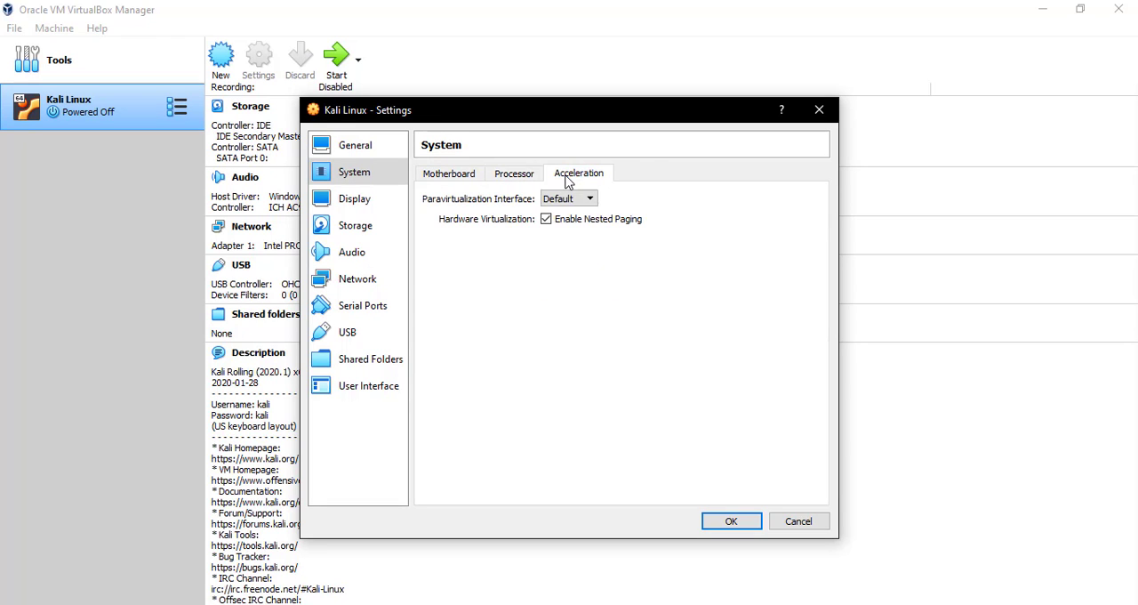
pyautogui.click(387, 203)
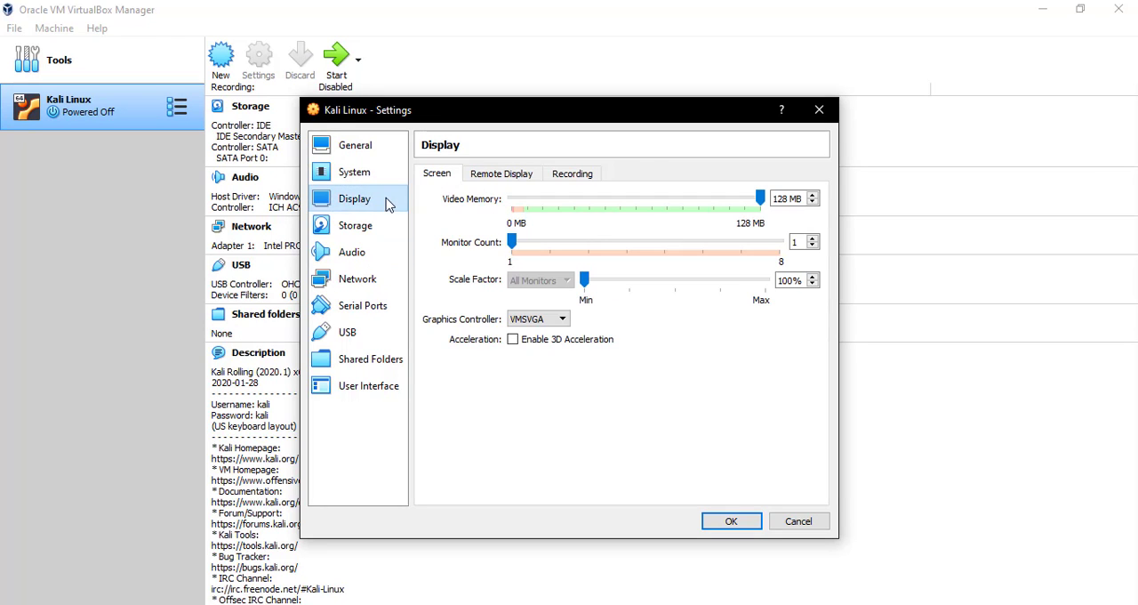
pyautogui.click(508, 176)
pyautogui.click(573, 176)
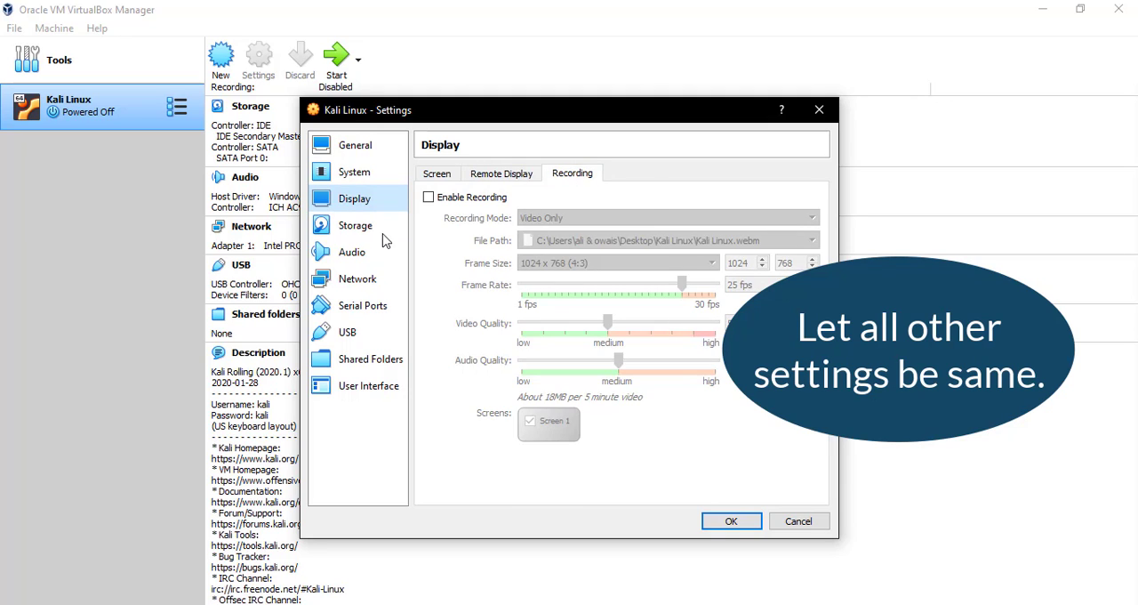
# - Review the virtual machine's storage and audio settings, and keep network Adapter 1 attached to NAT
pyautogui.click(384, 233)
pyautogui.click(441, 252)
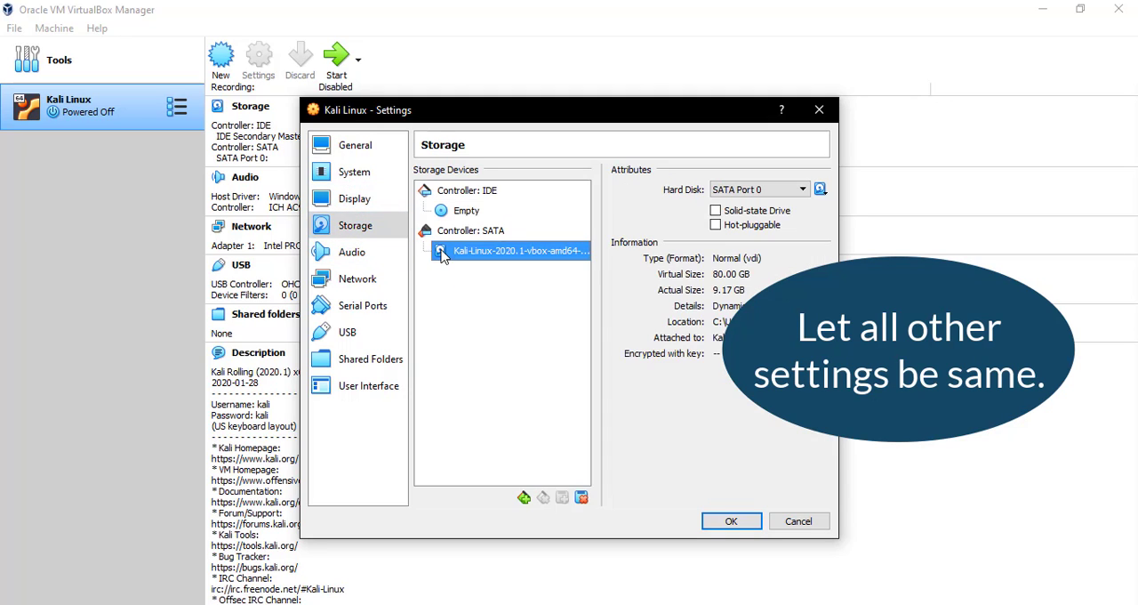
pyautogui.click(352, 253)
pyautogui.click(371, 282)
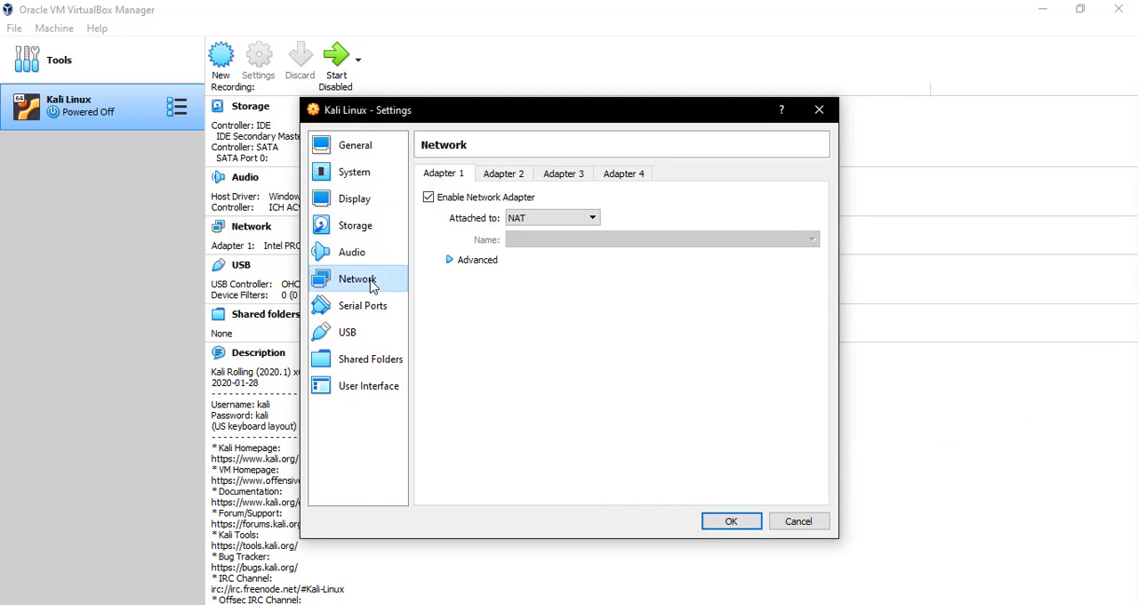
pyautogui.click(531, 219)
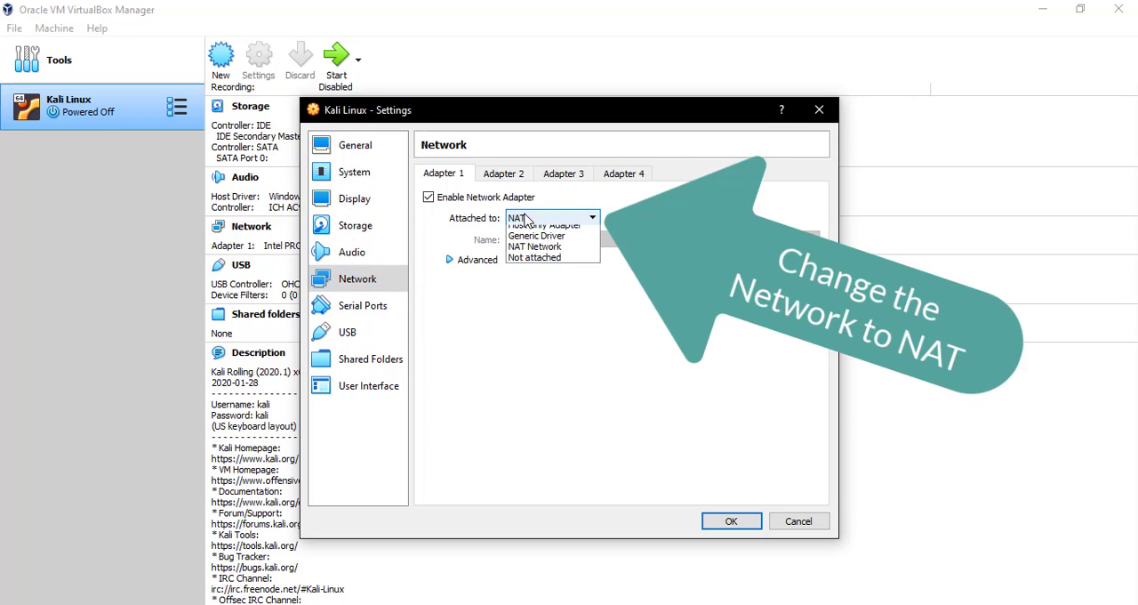
pyautogui.click(530, 231)
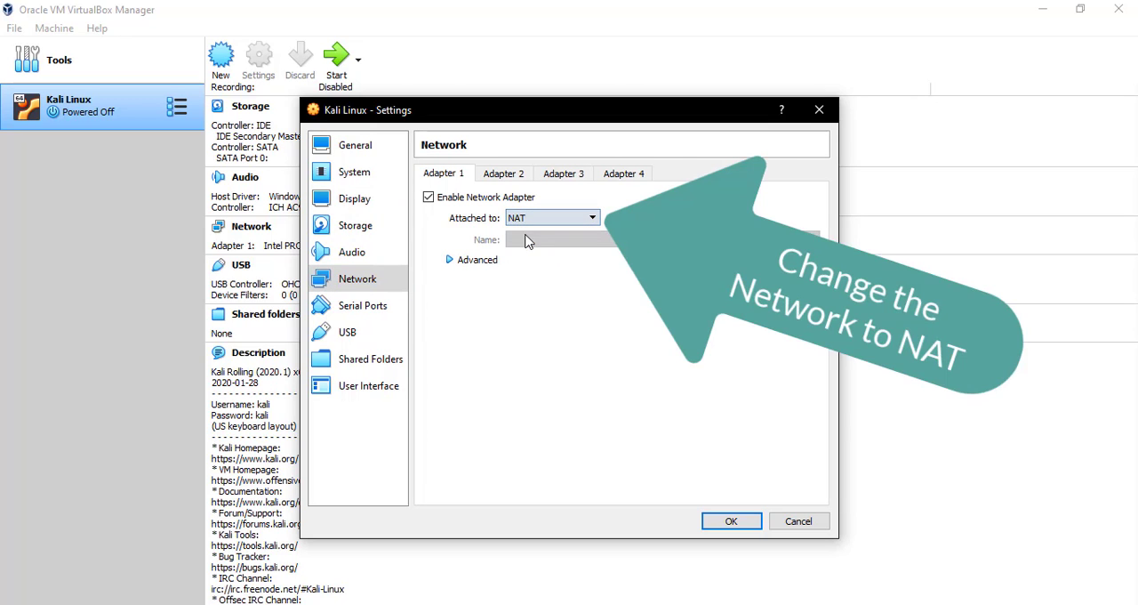
# - Review the serial port, USB, shared folder and user interface settings, and save the virtual machine's configuration
pyautogui.click(395, 307)
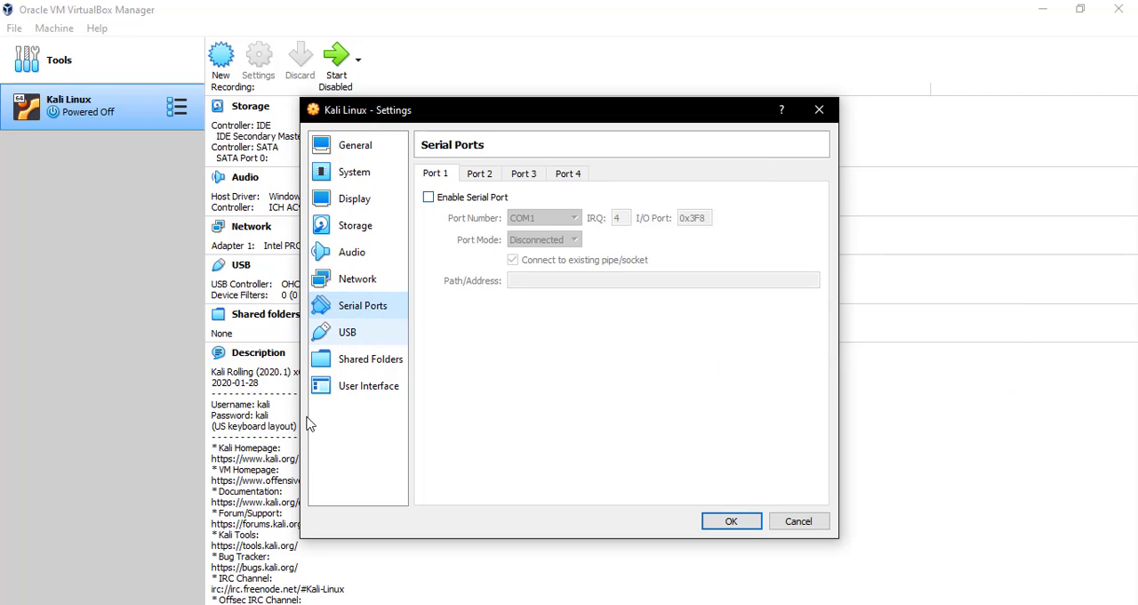
pyautogui.click(317, 338)
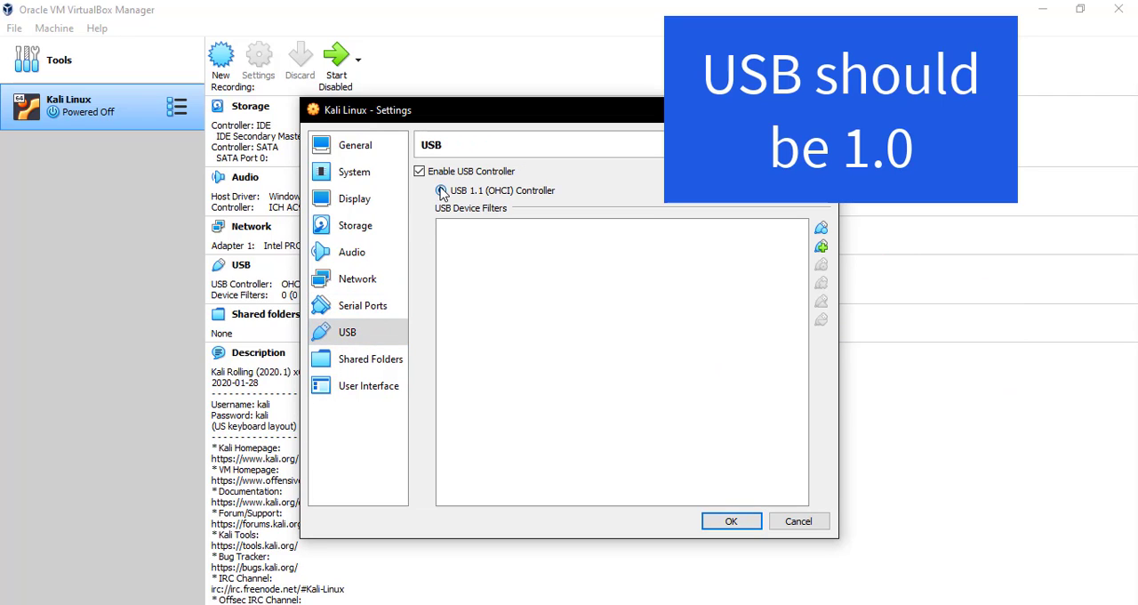
pyautogui.click(378, 360)
pyautogui.click(378, 392)
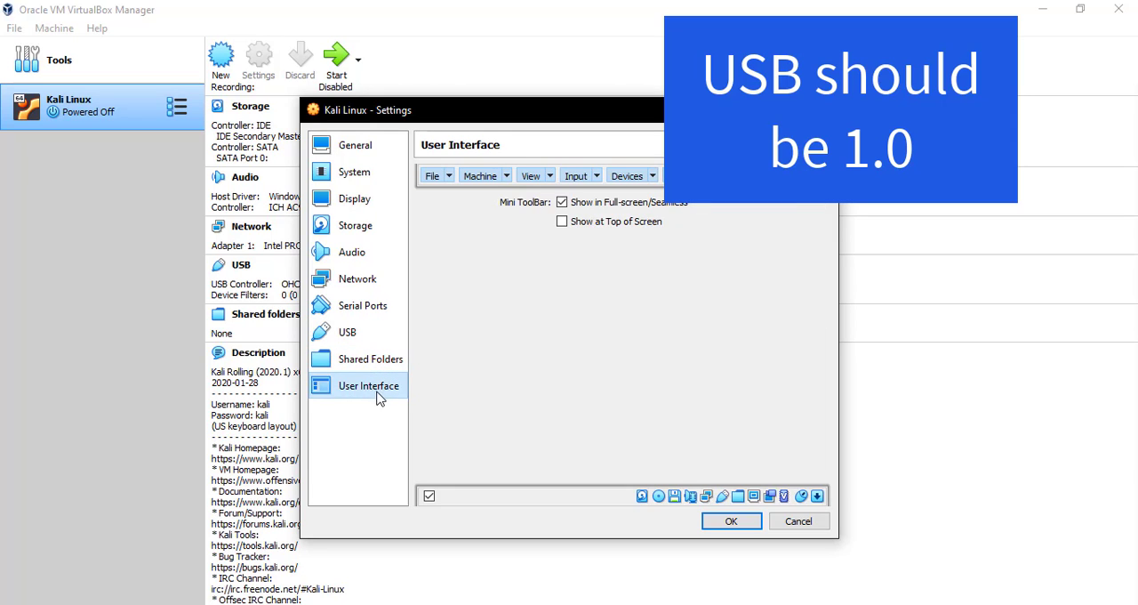
pyautogui.click(730, 523)
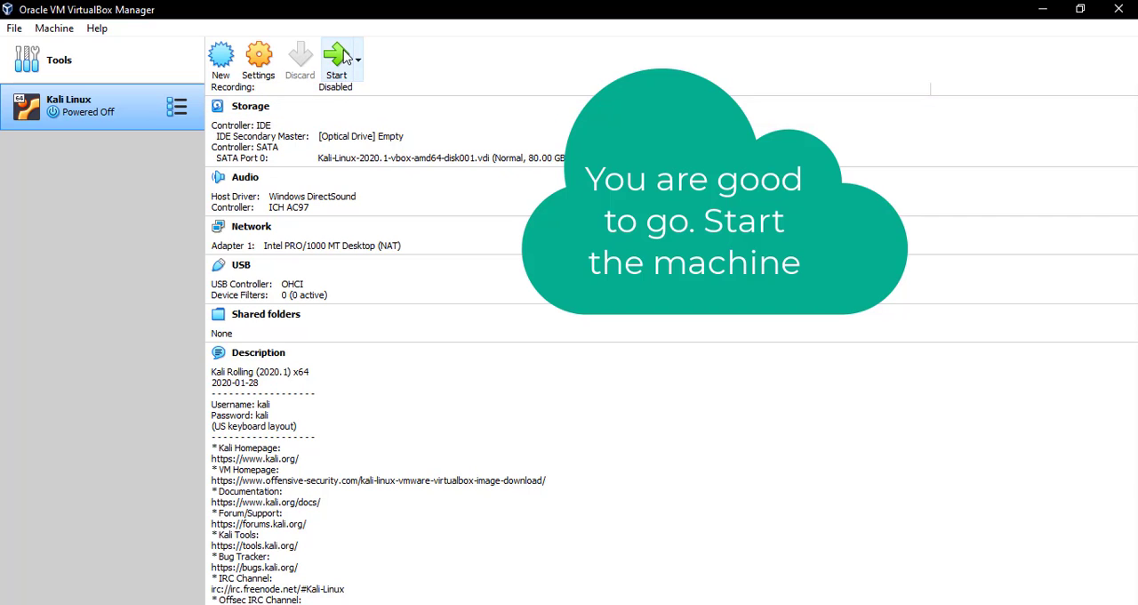
# - Start the Kali Linux virtual machine and switch its window to full-screen mode
pyautogui.click(329, 70)
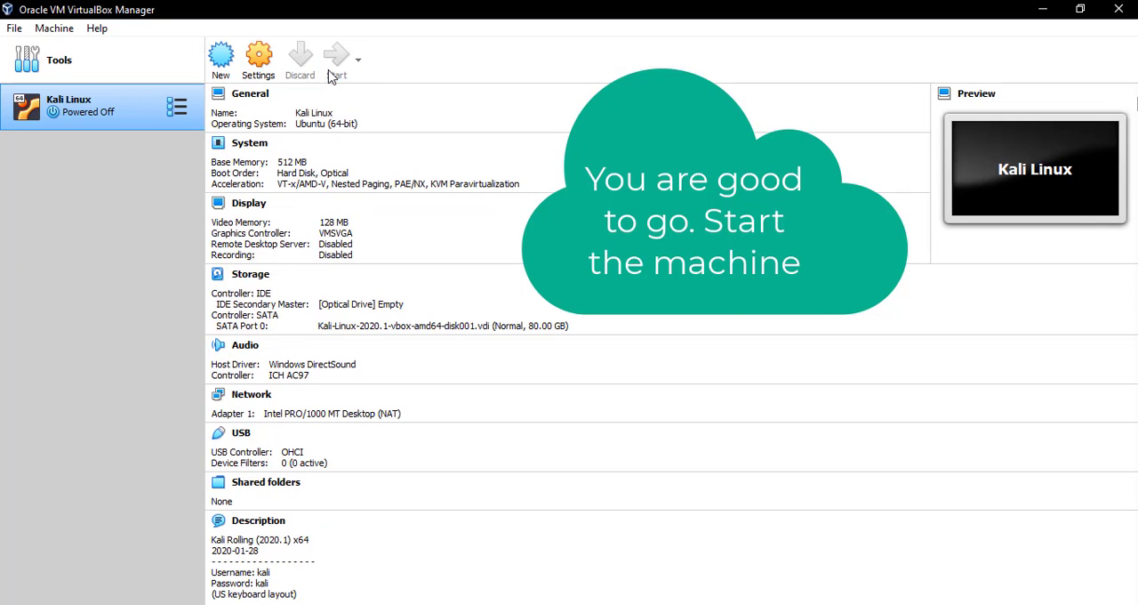
pyautogui.click(1044, 9)
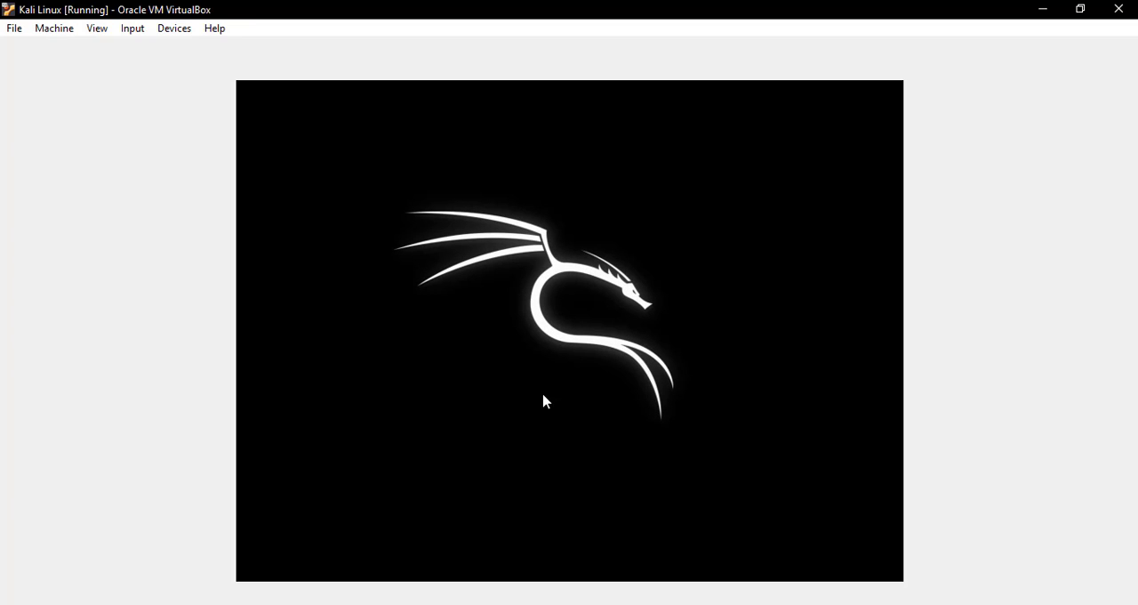
pyautogui.click(14, 31)
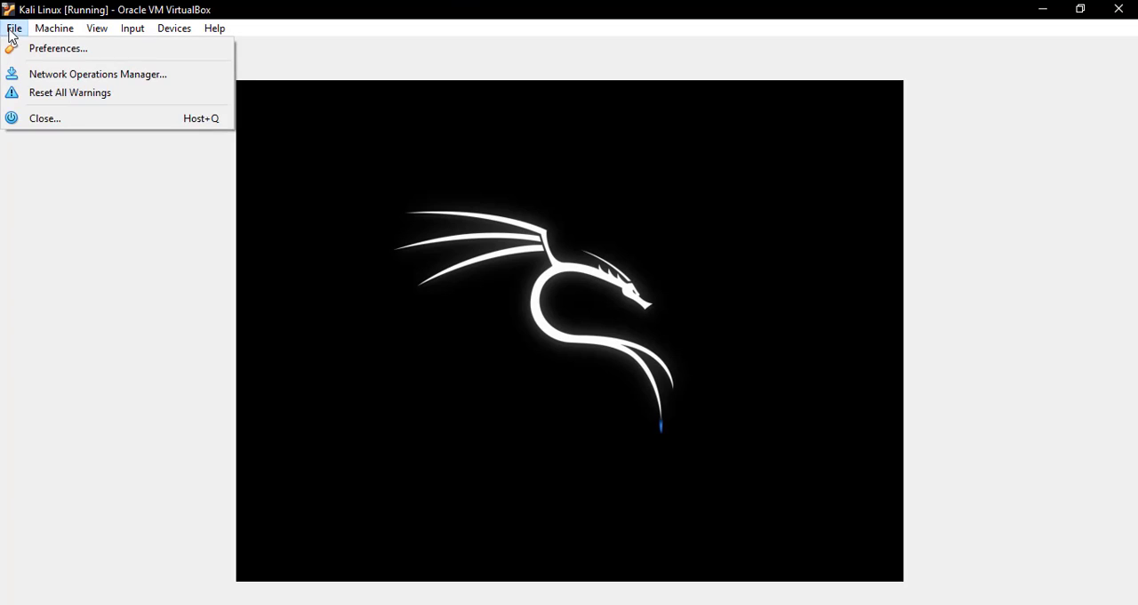
pyautogui.moveTo(32, 34)
pyautogui.moveTo(106, 34)
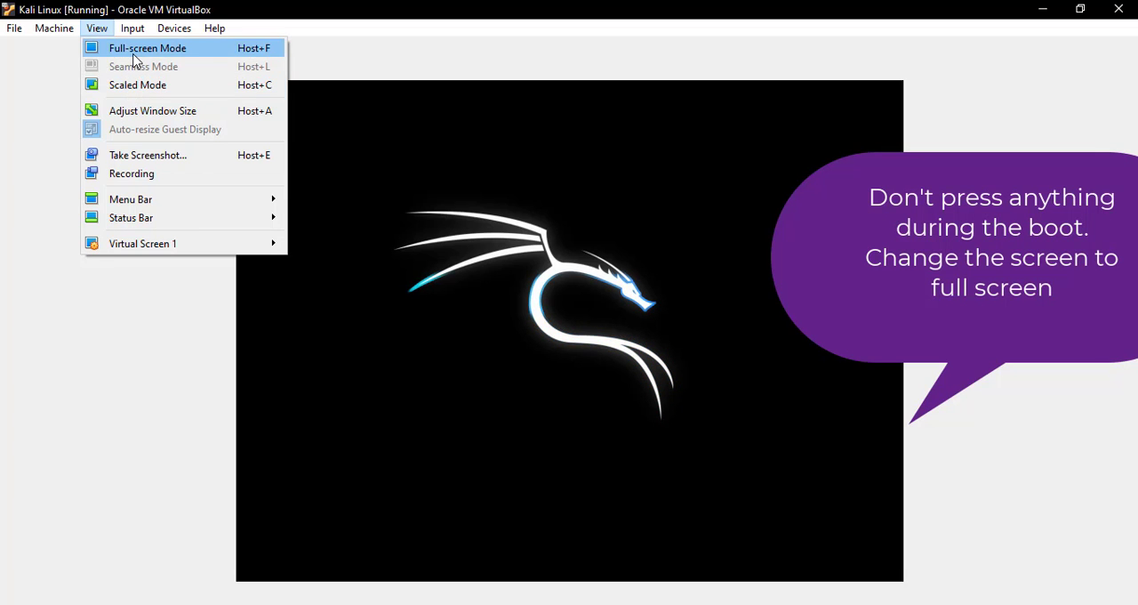
pyautogui.click(134, 49)
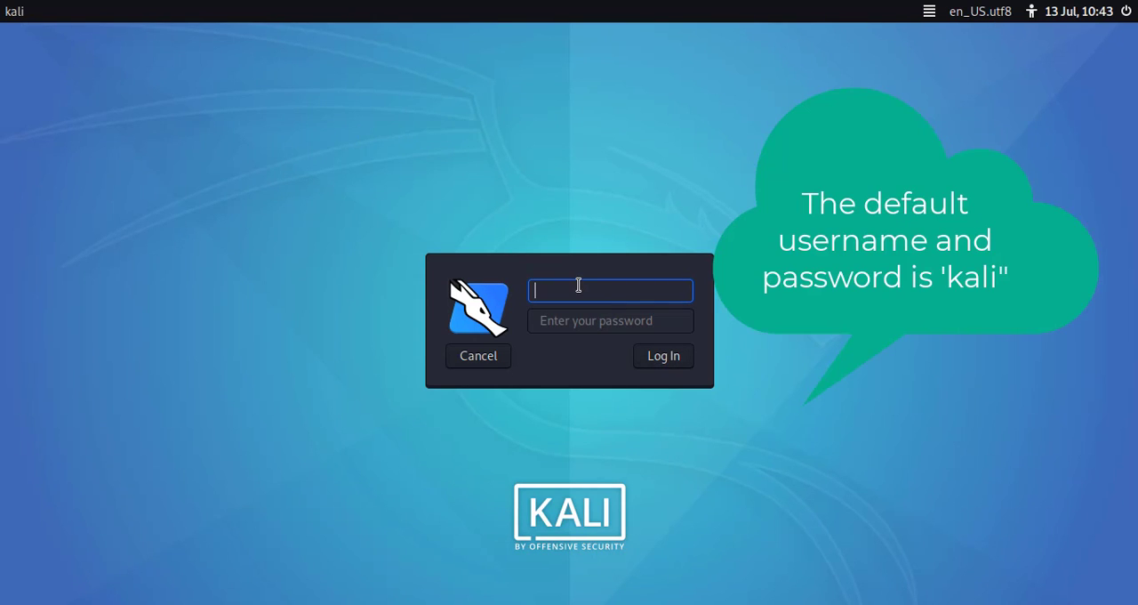
# - Log in to Kali Linux with the username kali and the account password
pyautogui.write('kali')
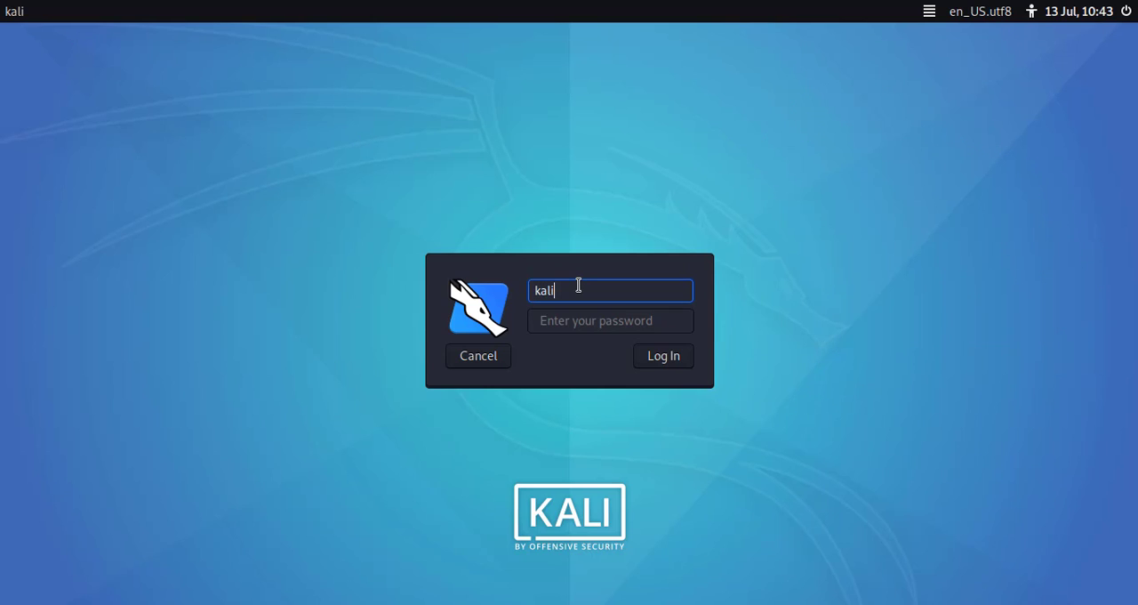
pyautogui.click(595, 312)
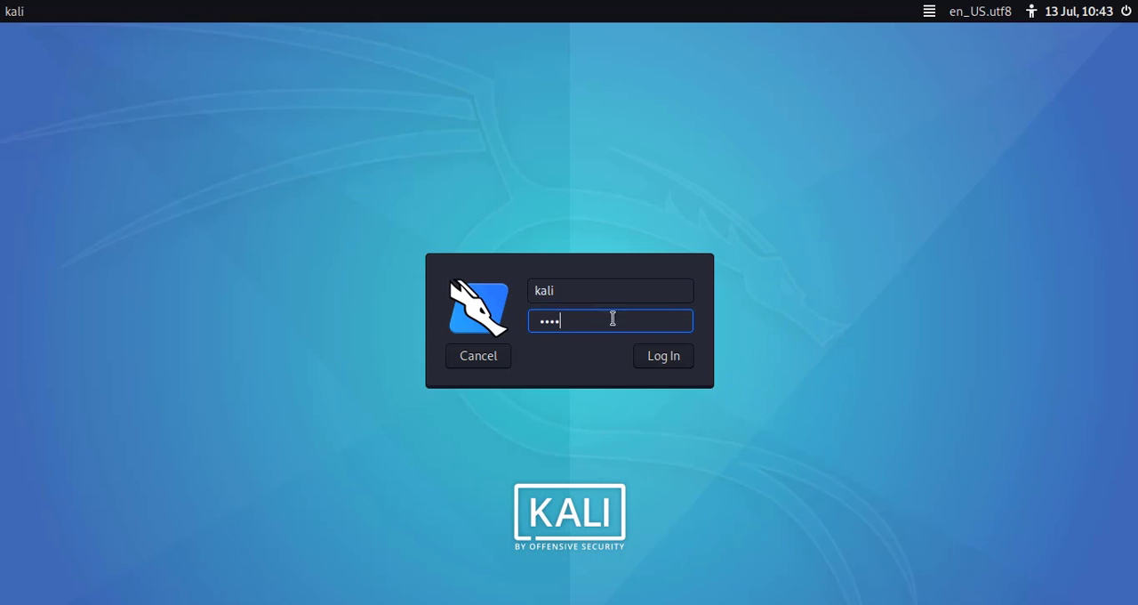
pyautogui.click(680, 357)
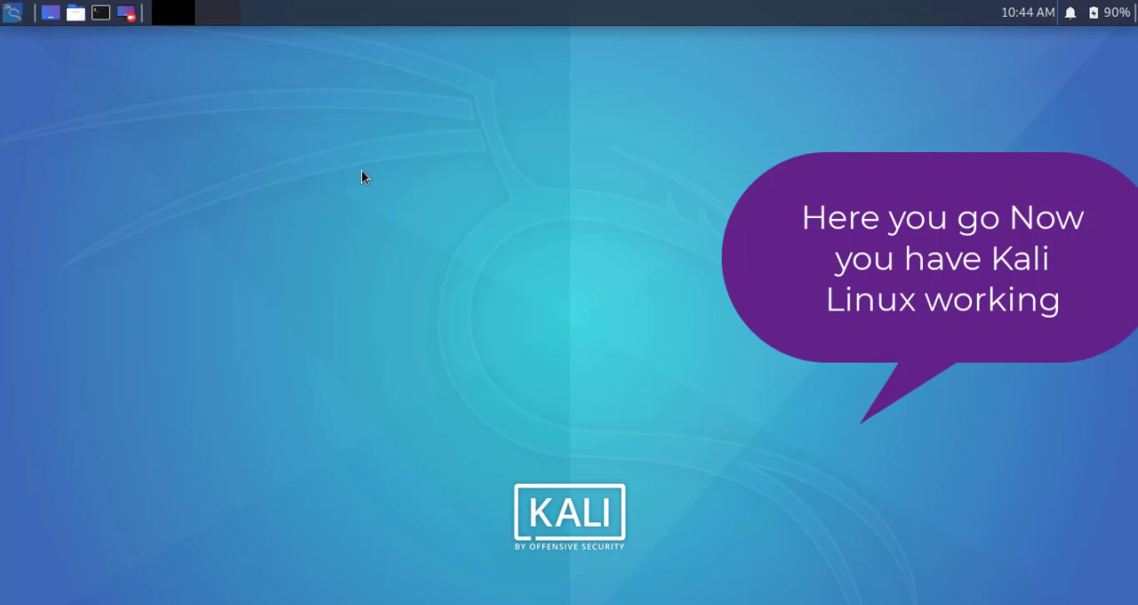
pyautogui.click(10, 13)
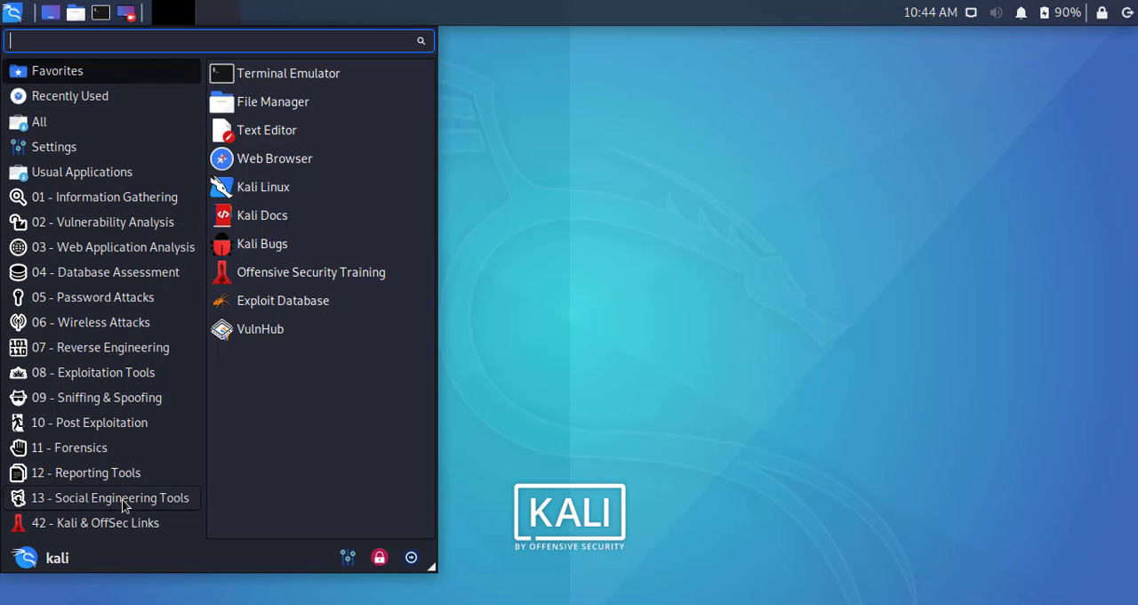
pyautogui.click(513, 365)
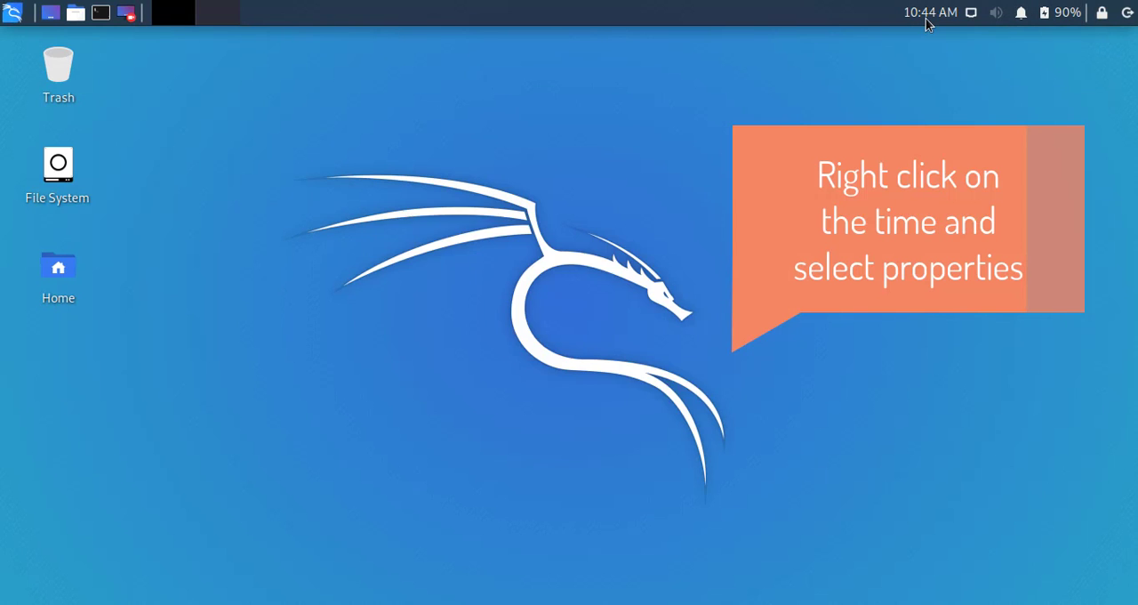
# - Set the timezone of the desktop panel's clock to Asia/Calcutta and close its properties
pyautogui.rightClick(930, 12)
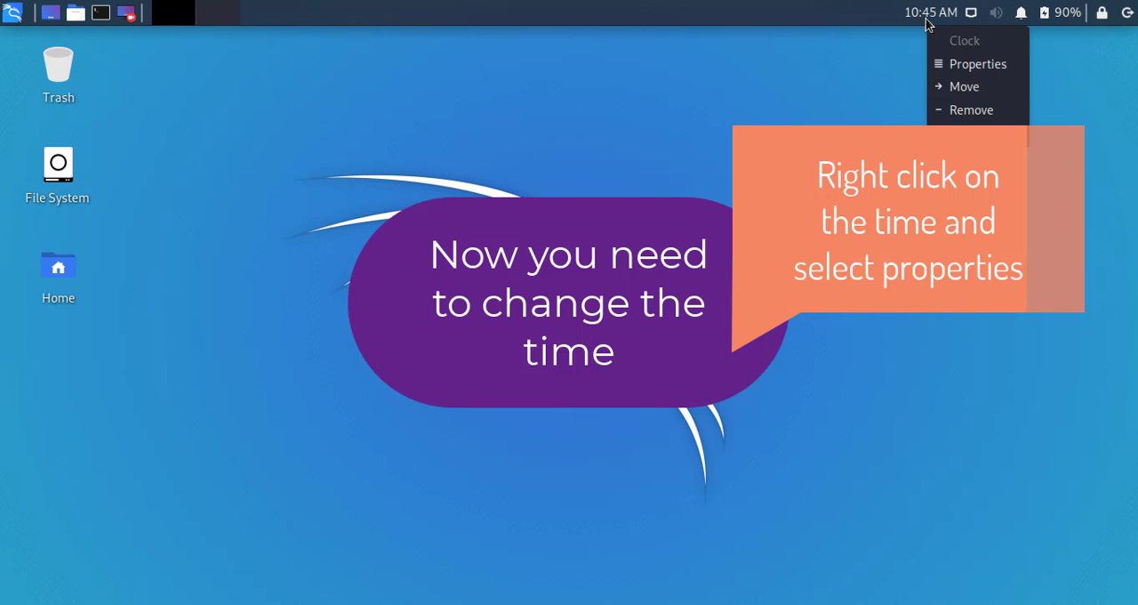
pyautogui.click(967, 64)
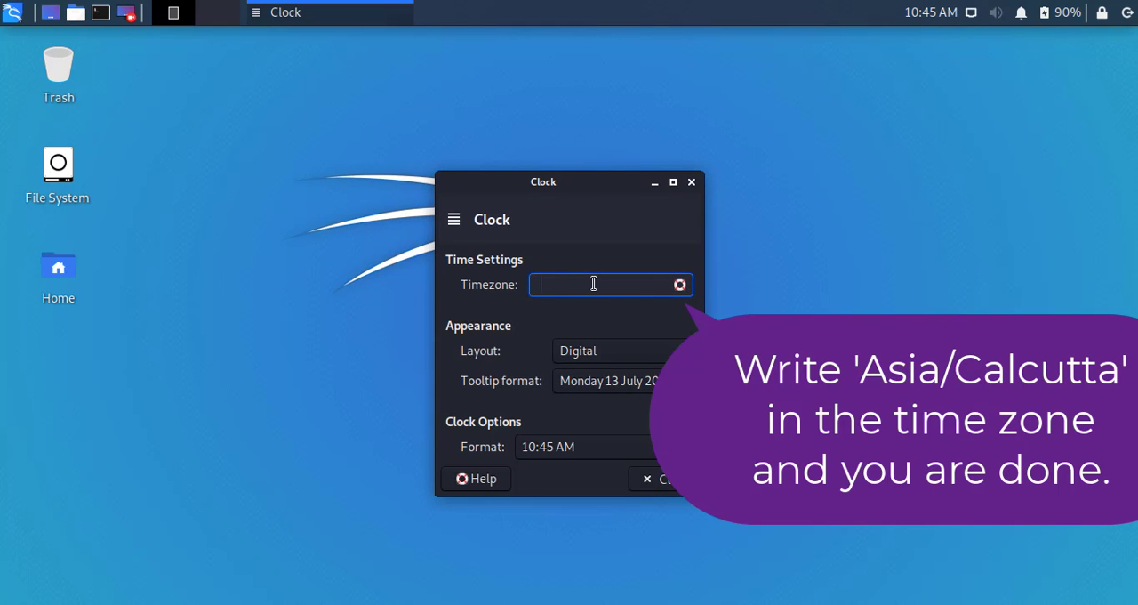
pyautogui.write('S')
pyautogui.press('BackSpace')
pyautogui.write('AS')
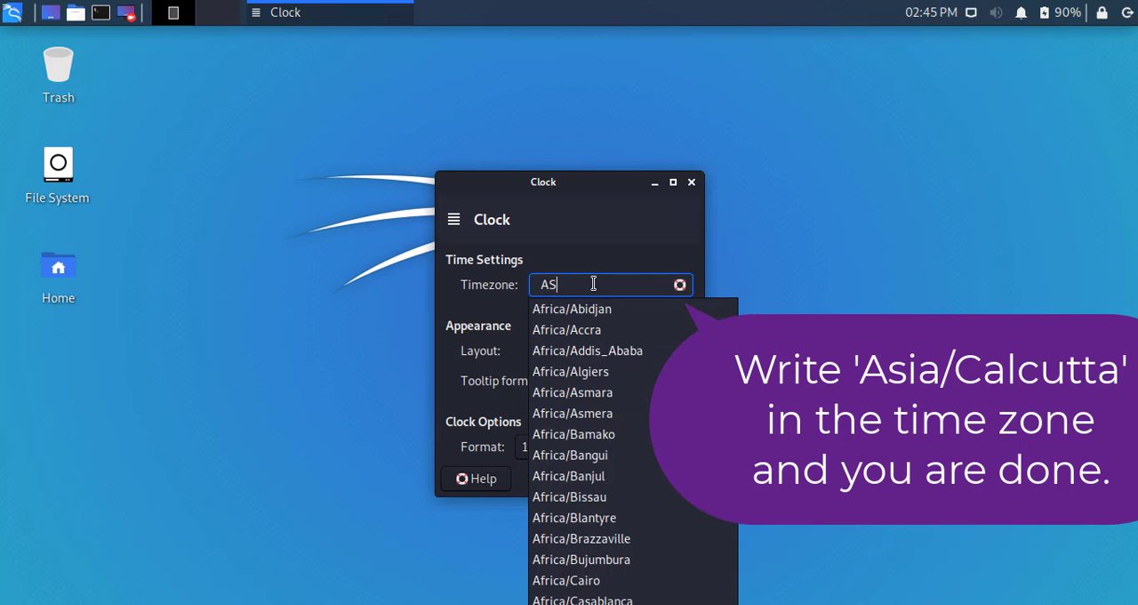
pyautogui.press('BackSpace')
pyautogui.write('sia')
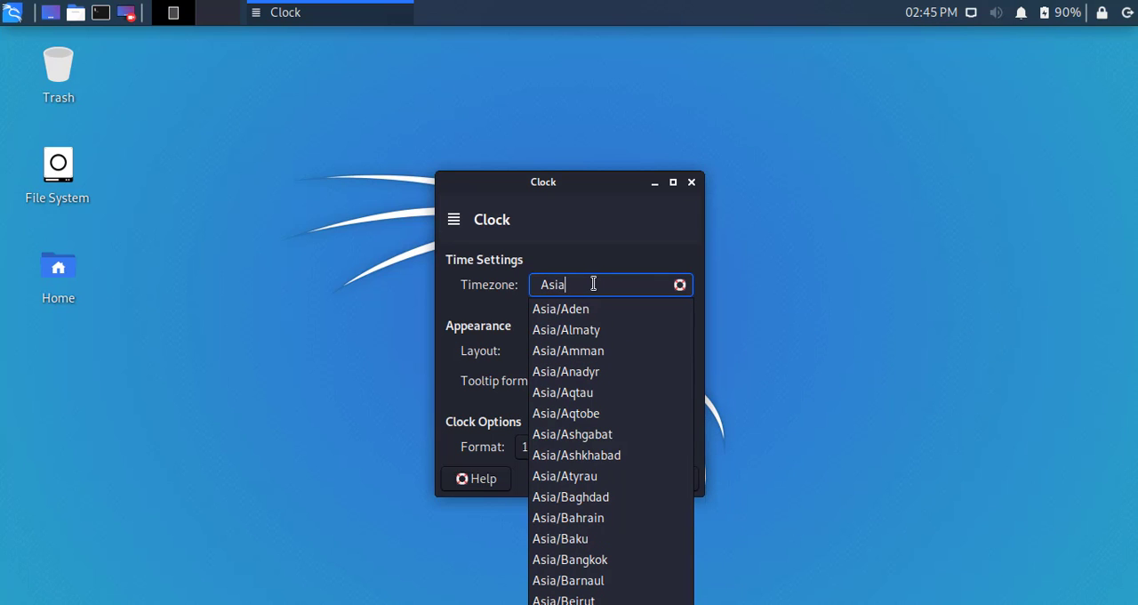
pyautogui.write('/Ca')
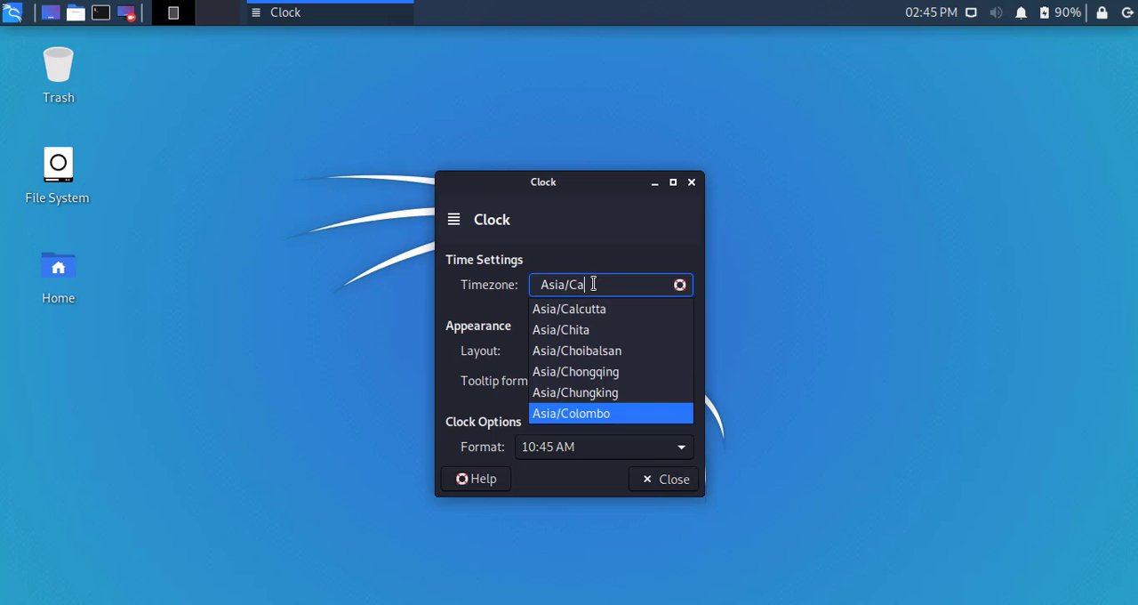
pyautogui.click(600, 310)
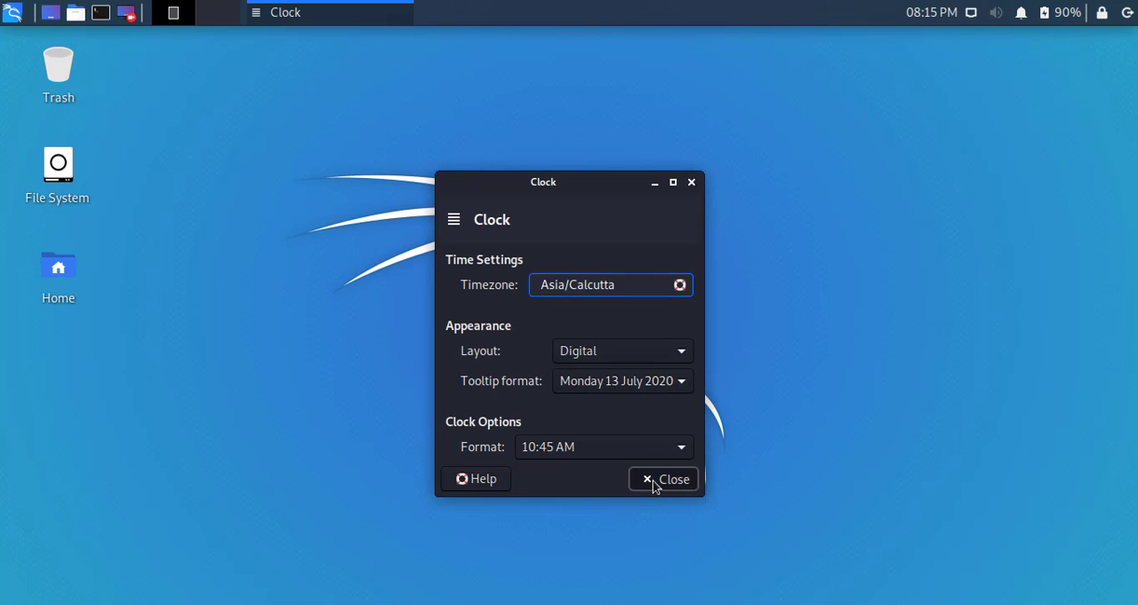
pyautogui.click(658, 480)
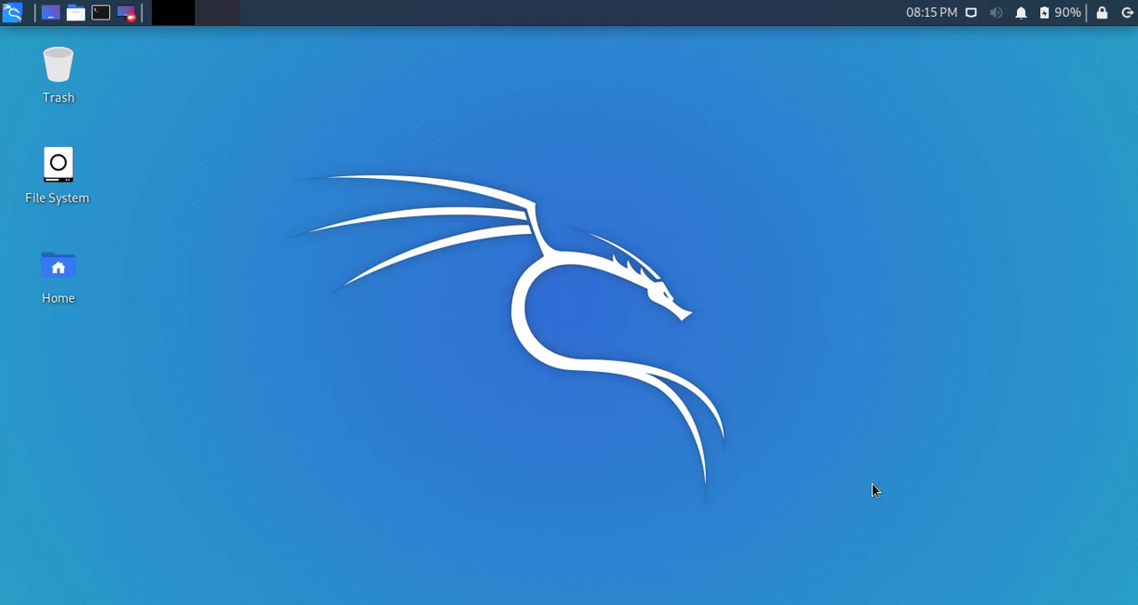
pyautogui.press('super')
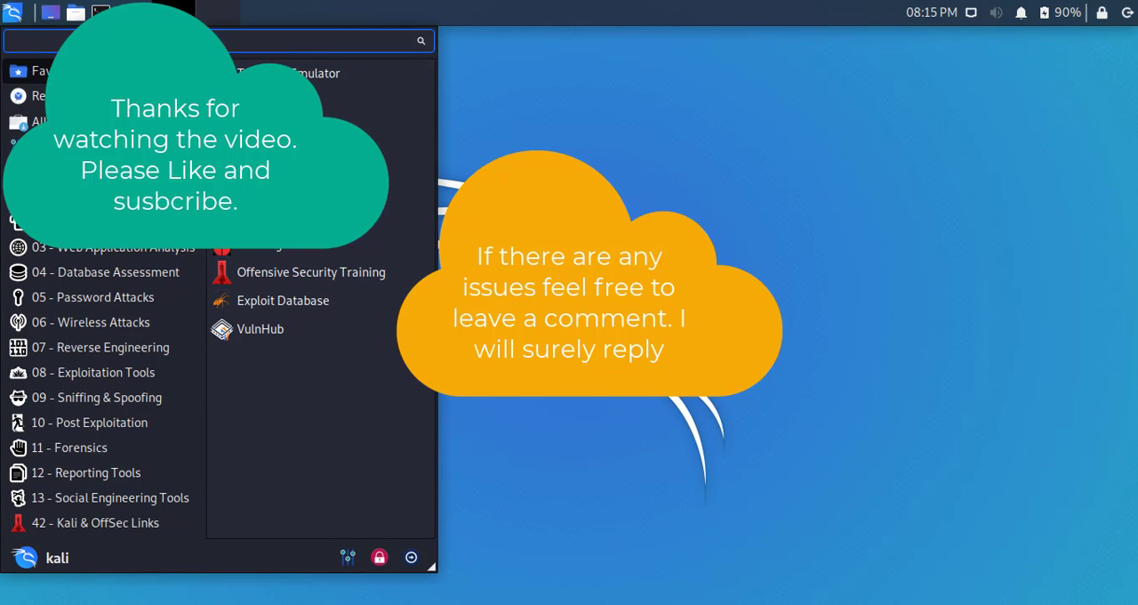
pyautogui.press('super')
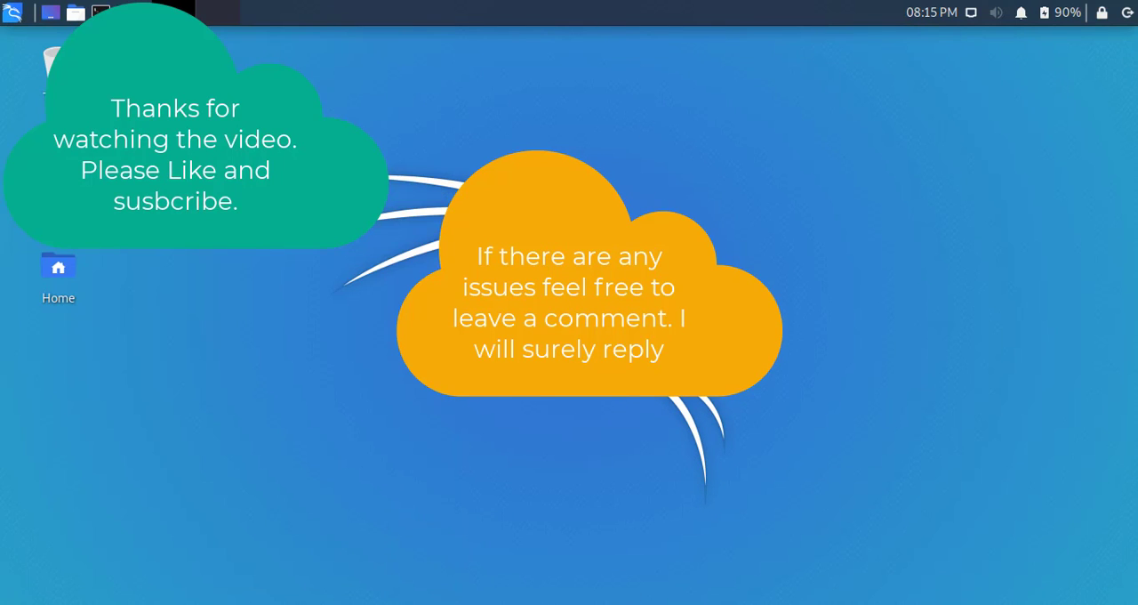